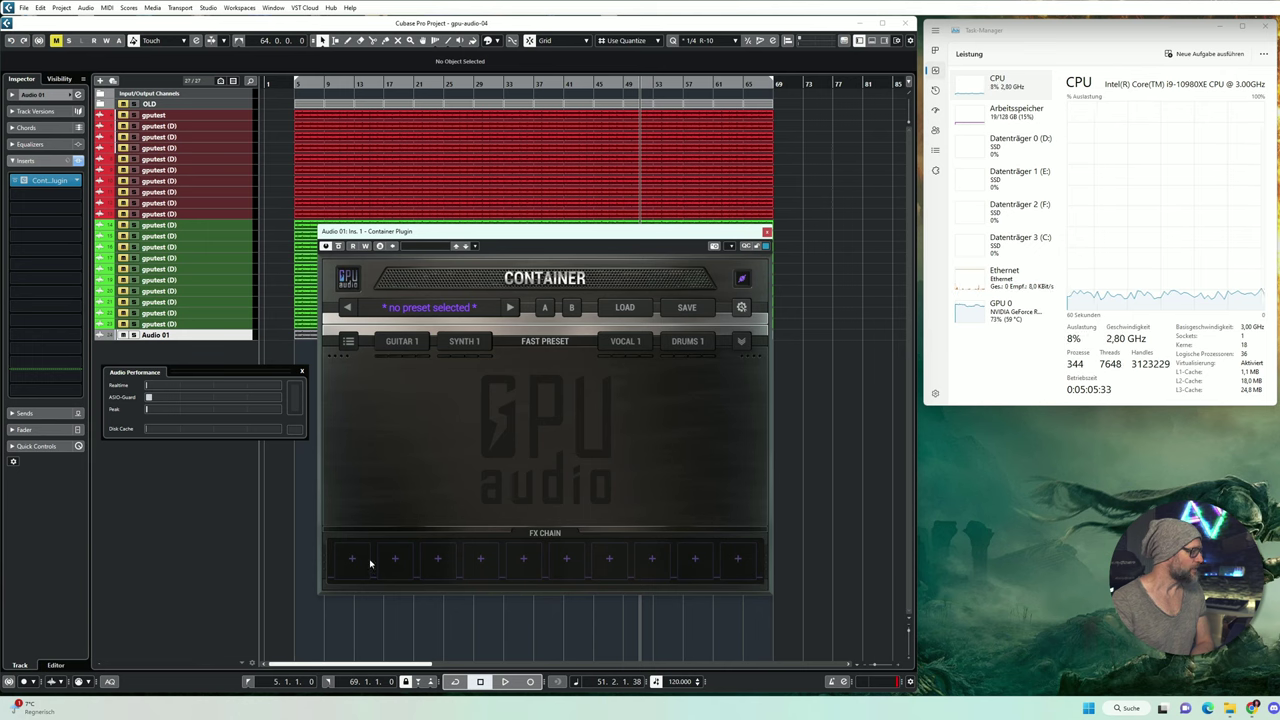
left_click(351, 560)
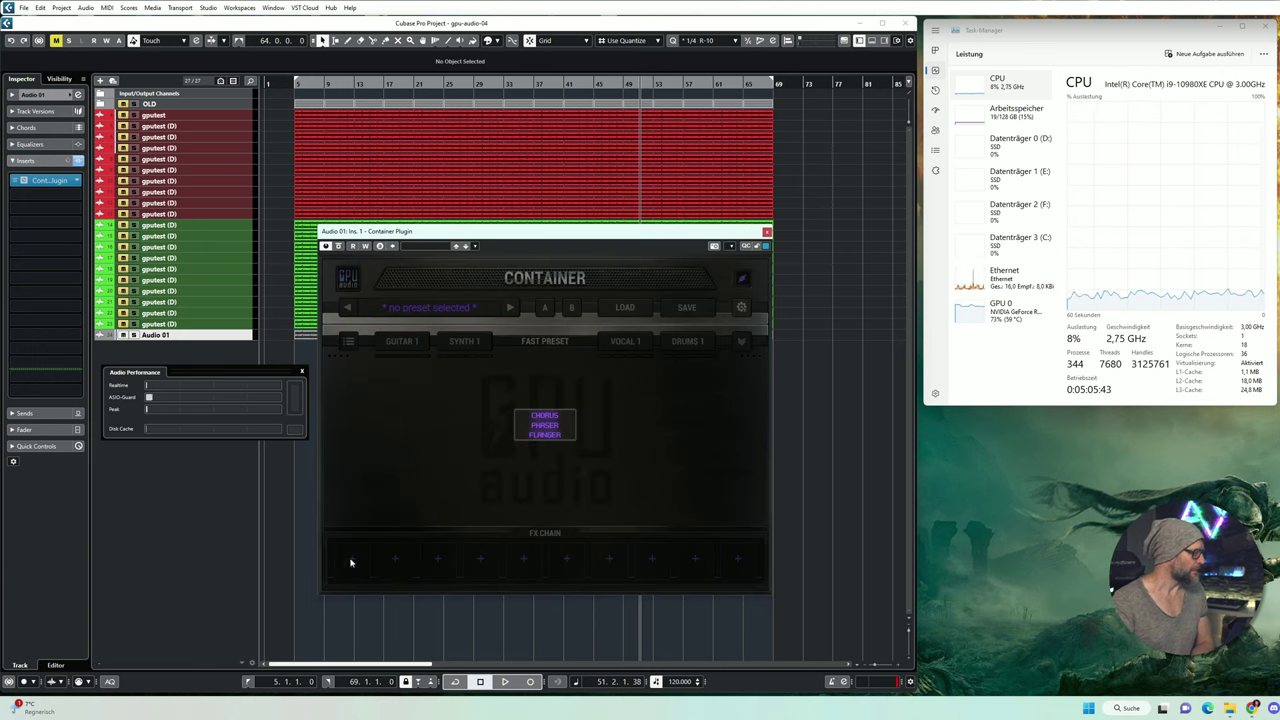
left_click(573, 436)
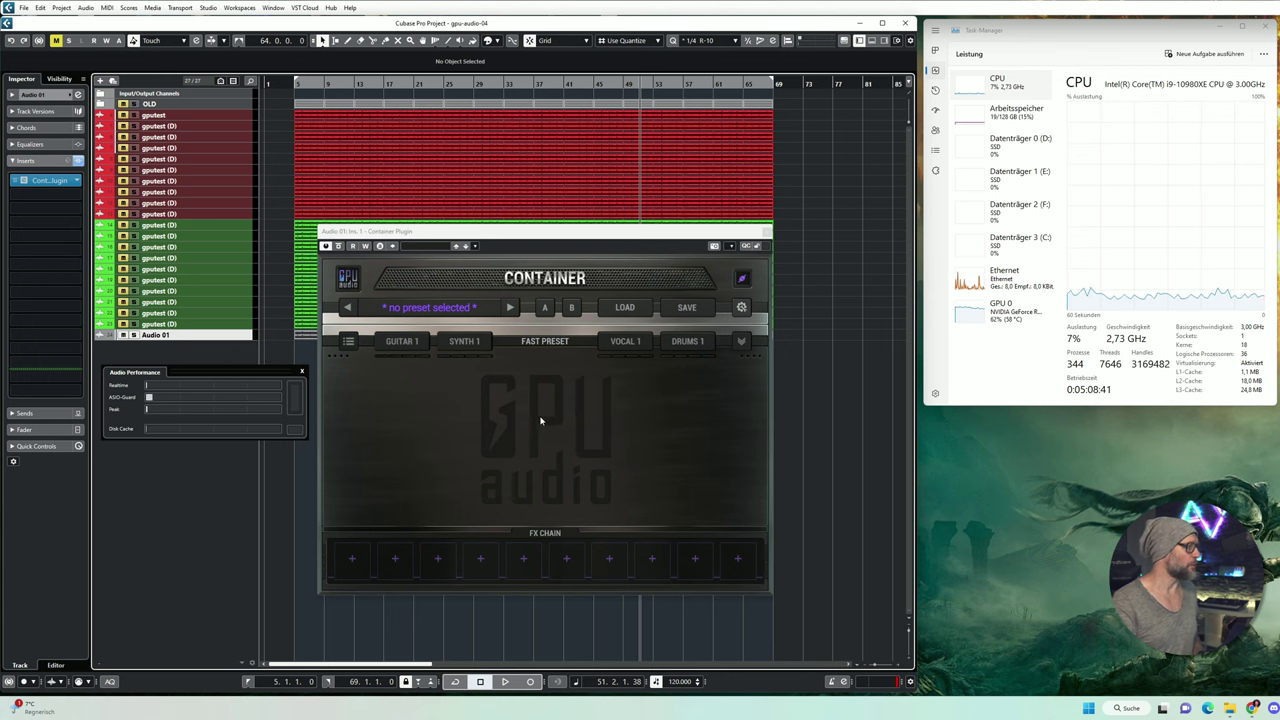
scroll(552, 417, "up", 3)
scroll(550, 440, "down", 2)
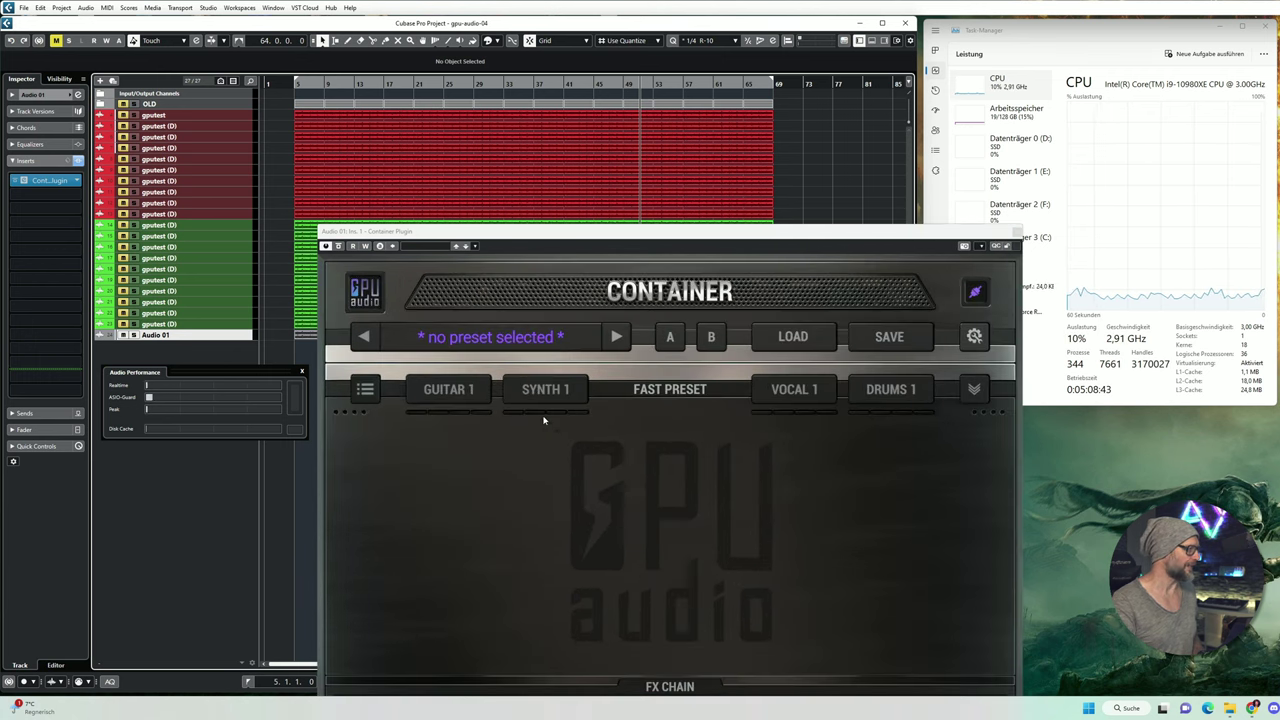
scroll(523, 443, "down", 2)
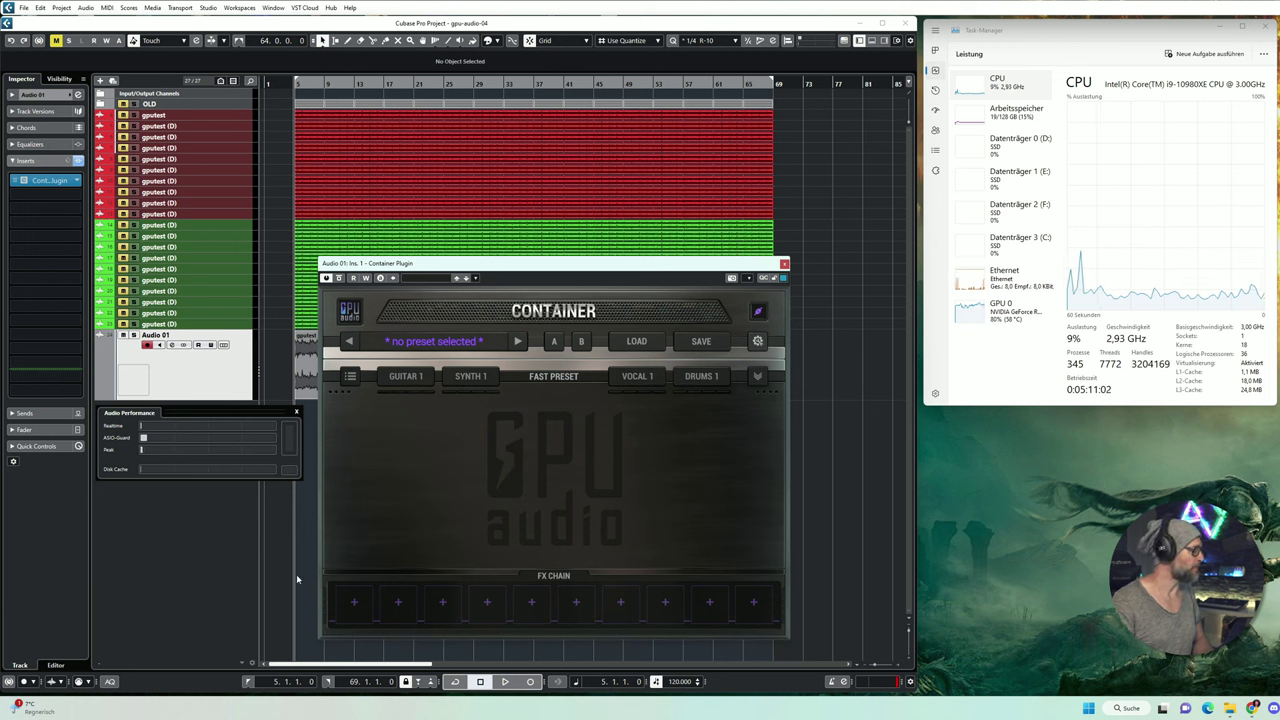
- Load a Chorus into the Container's first FX chain slot
left_click(354, 601)
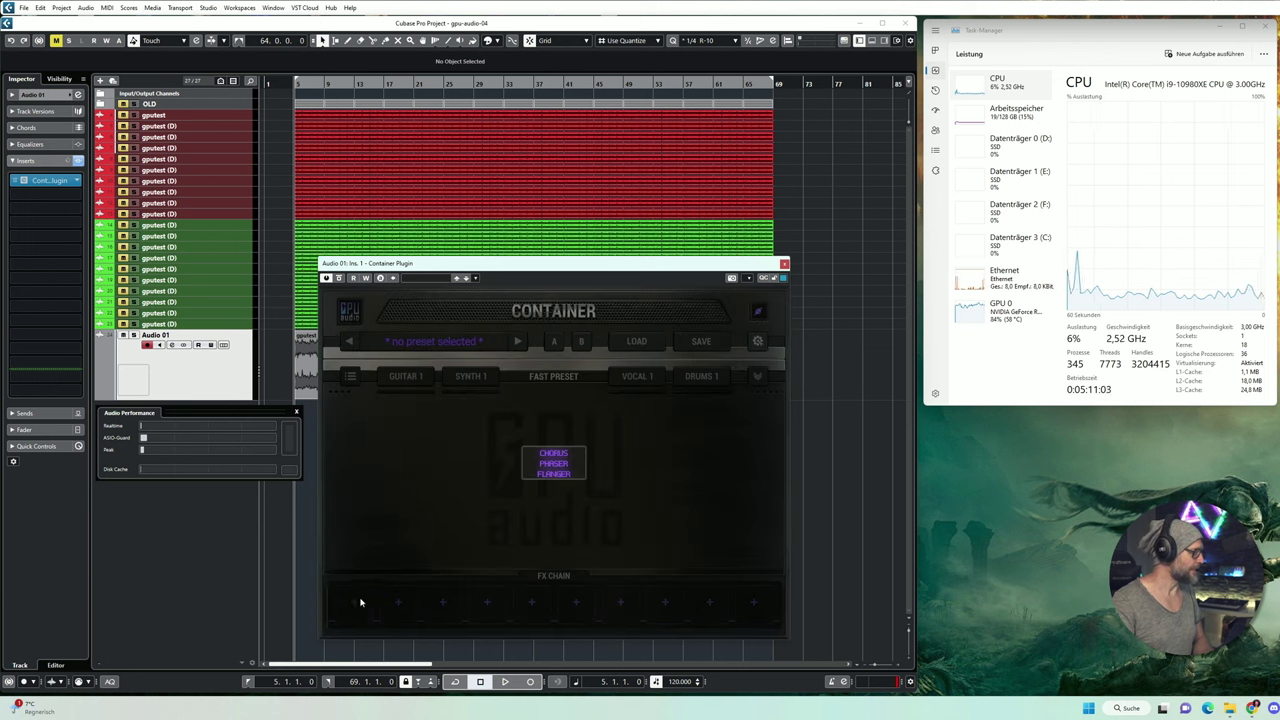
left_click(554, 453)
left_click_drag(379, 267, 389, 248)
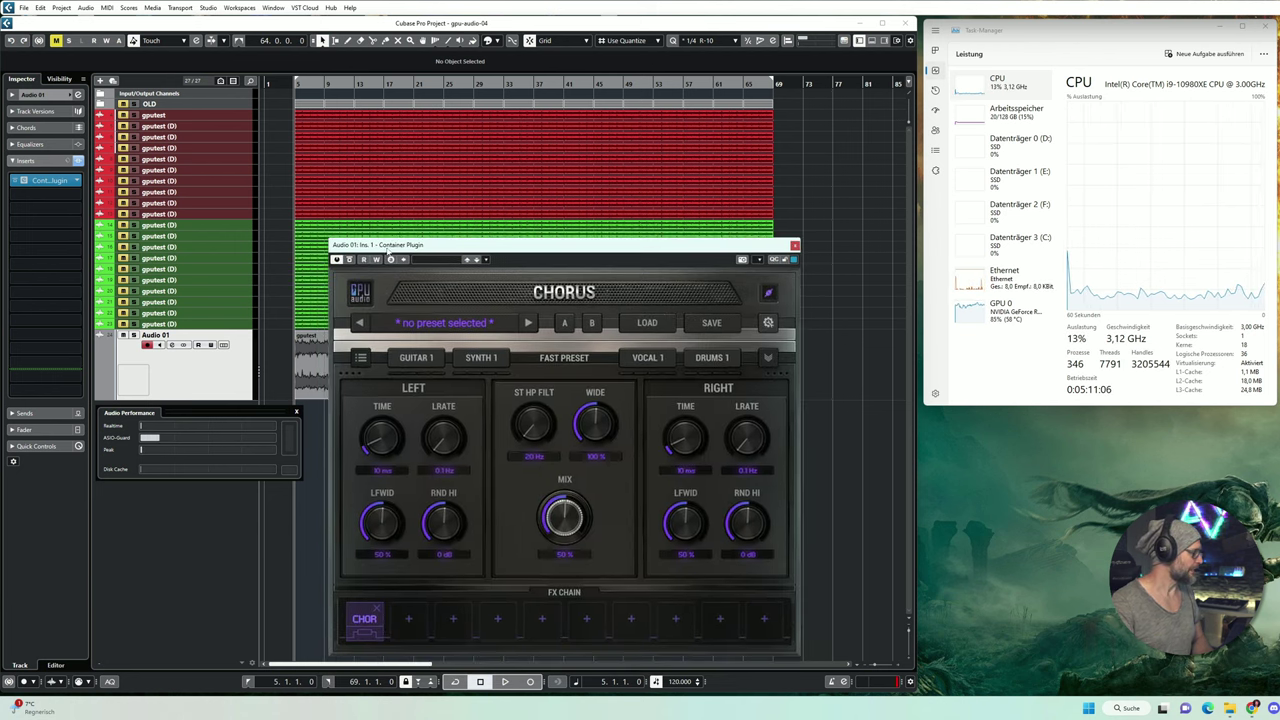
- Compare the Chorus against the bypassed Container during playback, then stop playback
left_click(349, 260)
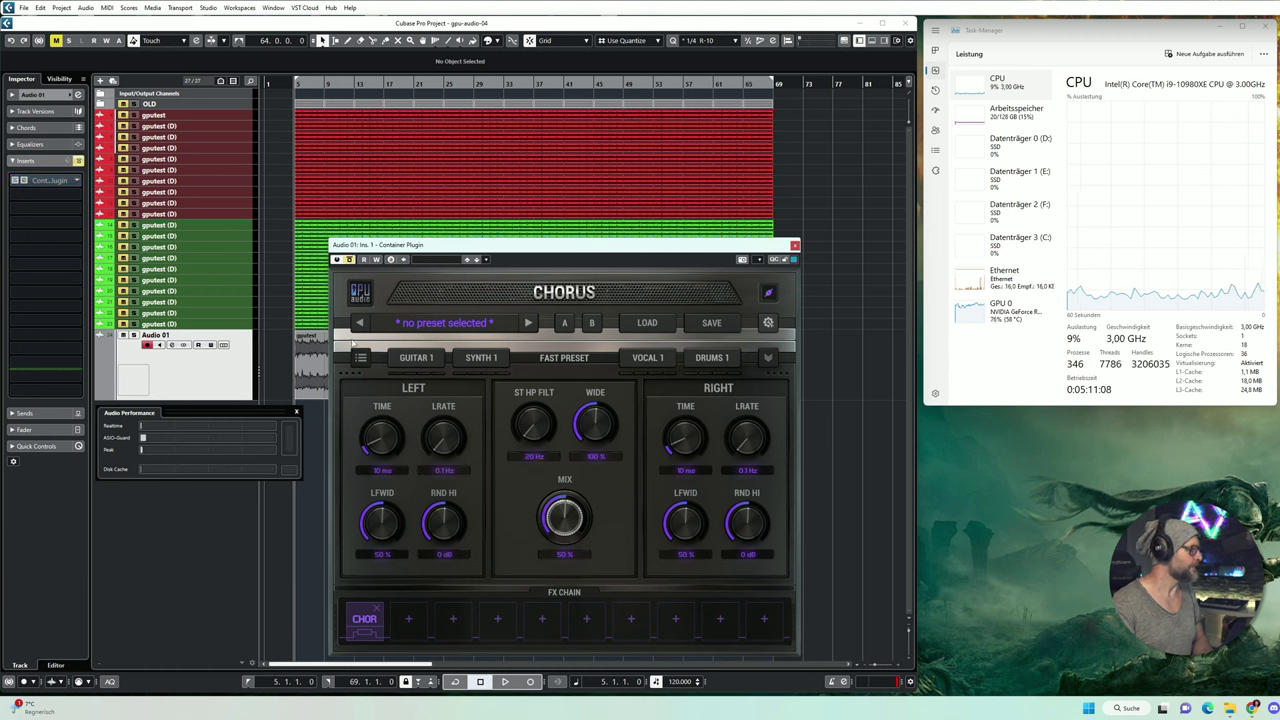
key("space")
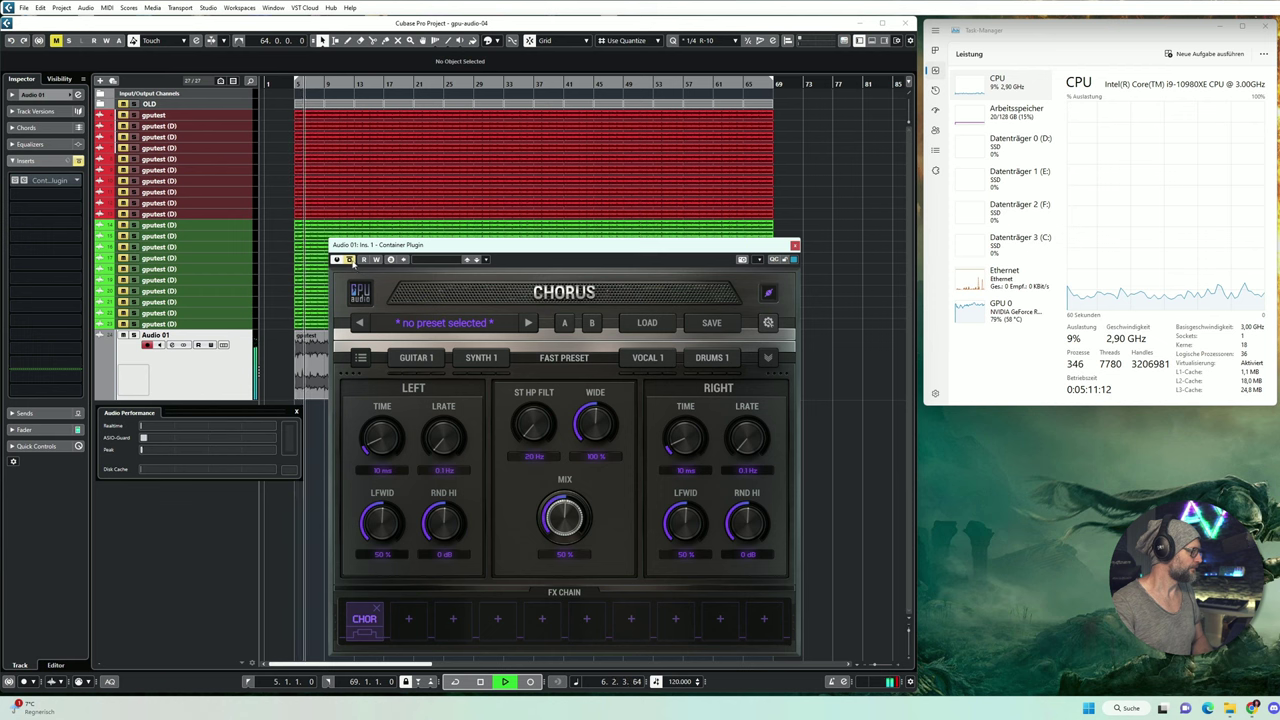
left_click(349, 259)
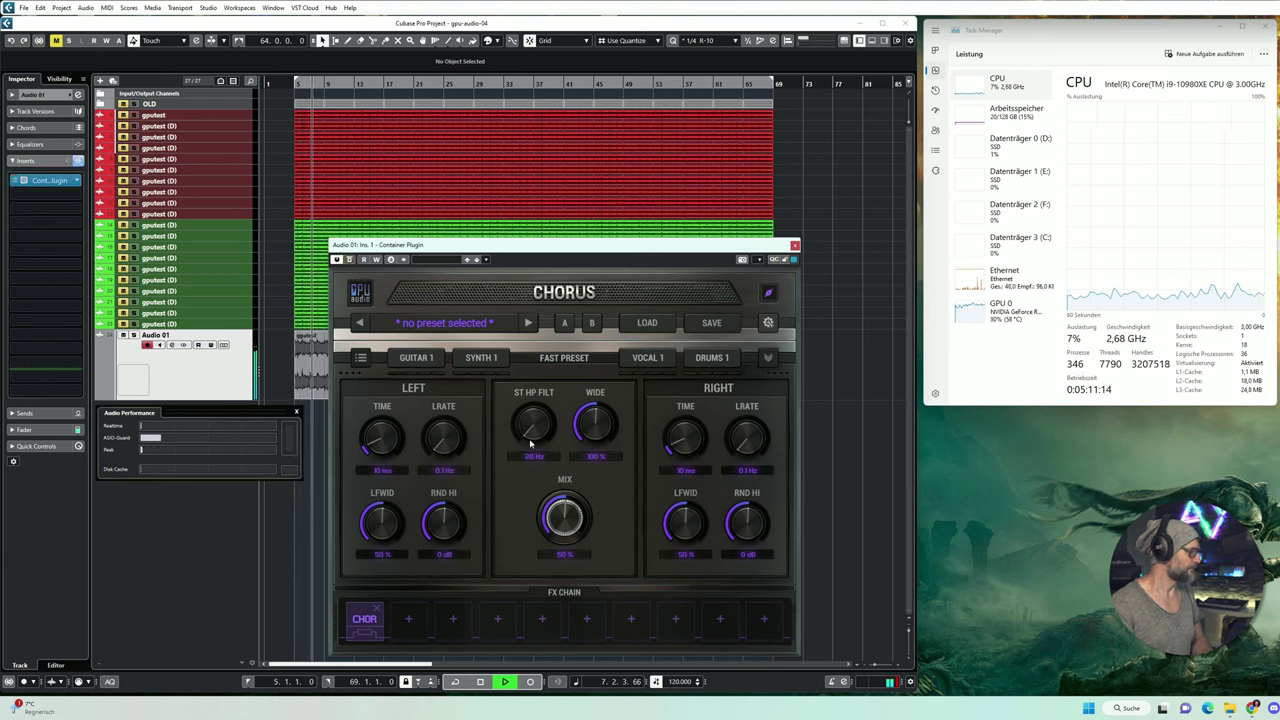
scroll(571, 507, "up", 2)
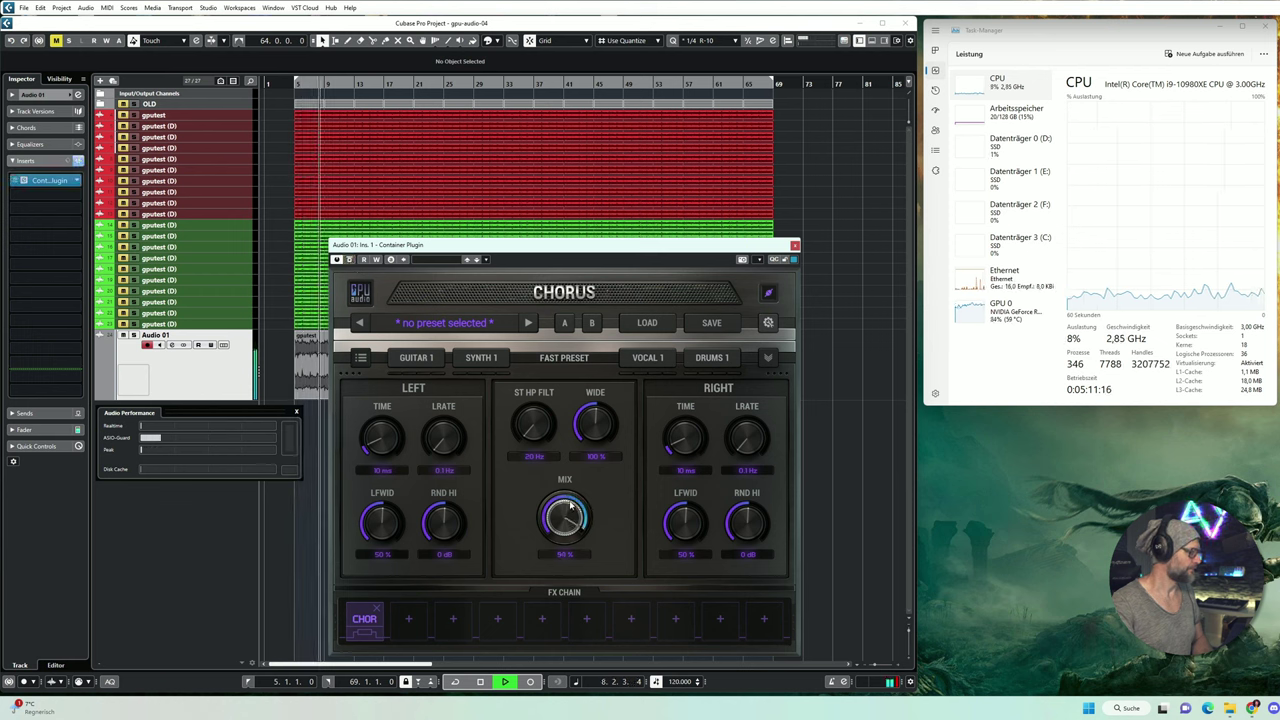
scroll(571, 512, "up", 2)
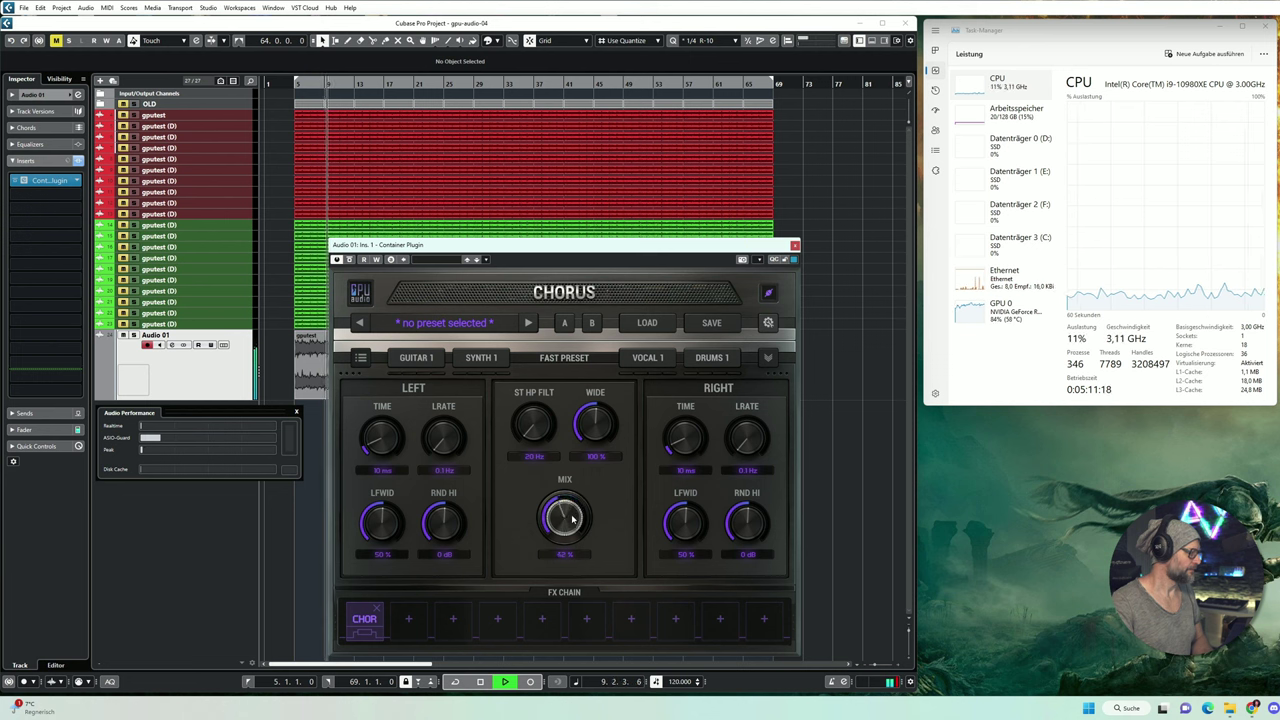
scroll(572, 515, "up", 2)
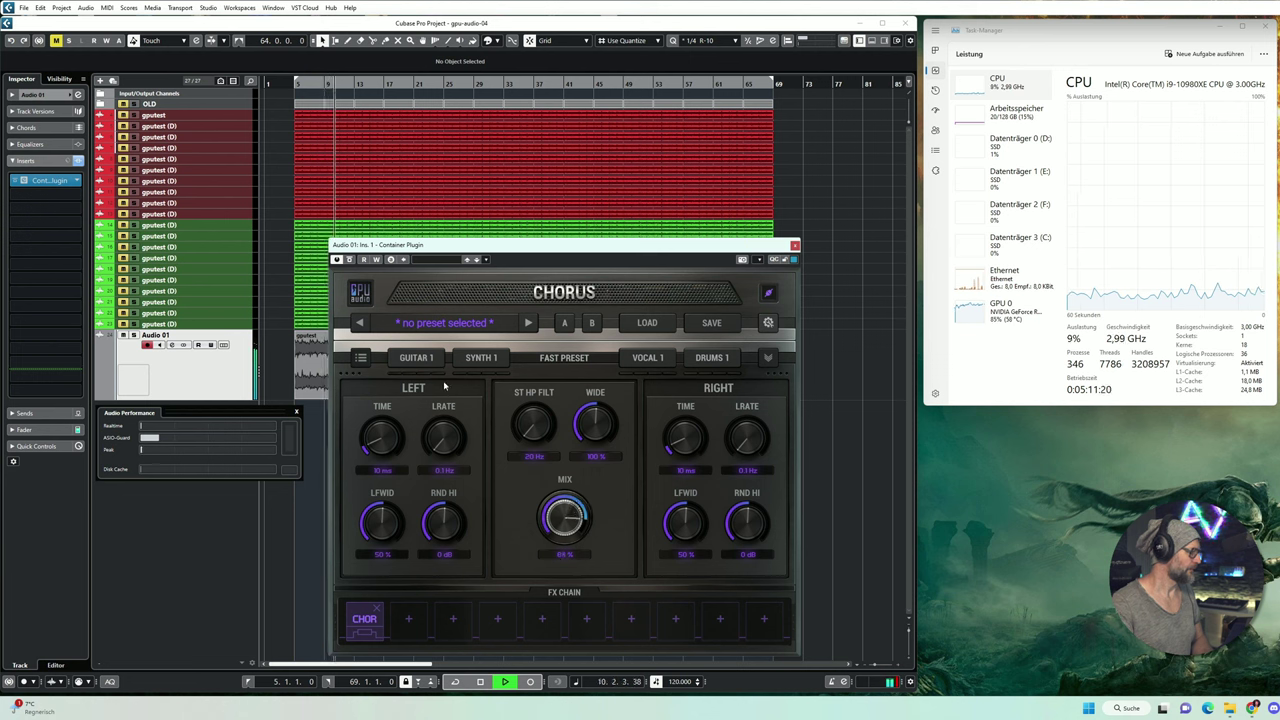
left_click(327, 457)
key("space")
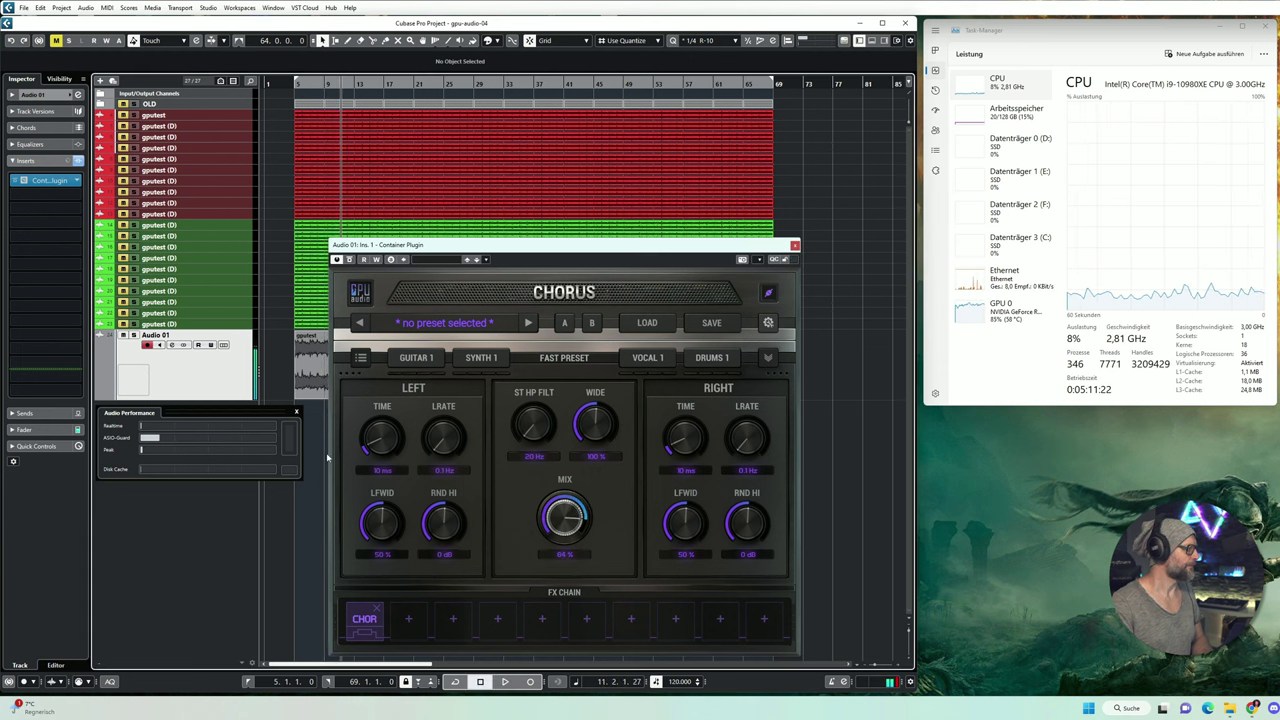
- Audition the Chorus GUITAR presets, stepping from GUITAR 1 through GUITAR 4
left_click(426, 359)
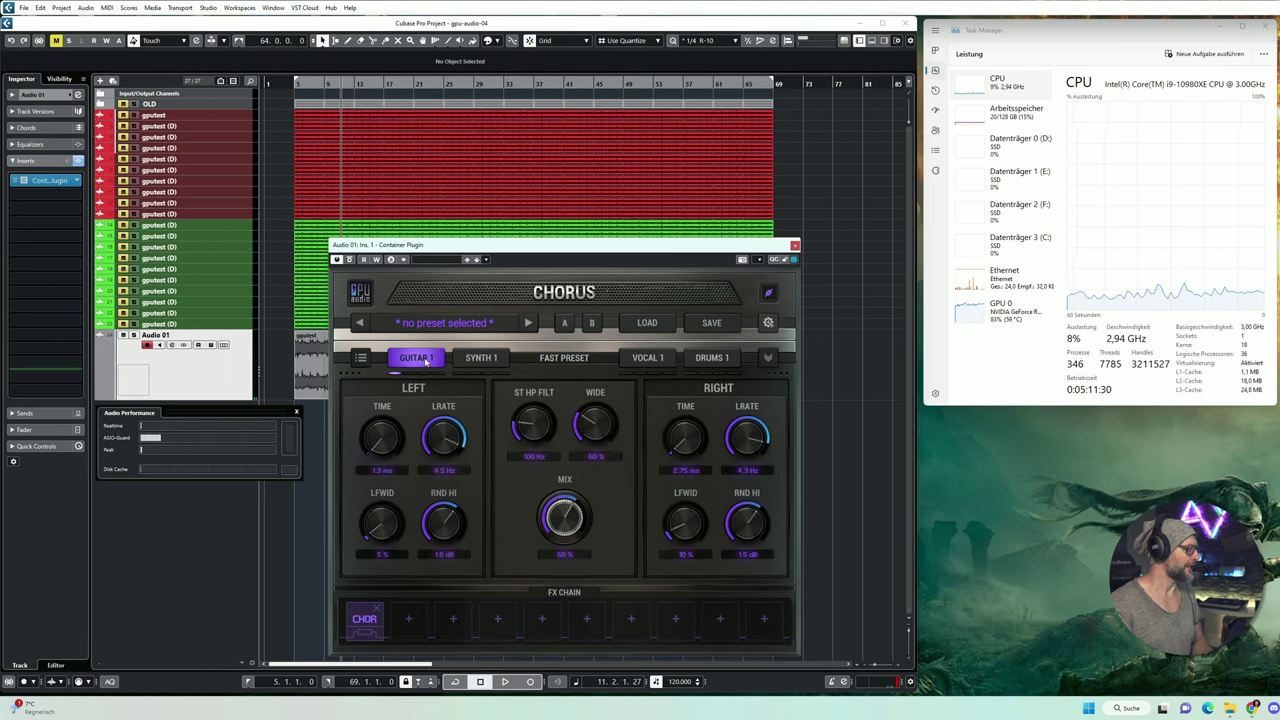
left_click(425, 362)
left_click(424, 364)
left_click(438, 366)
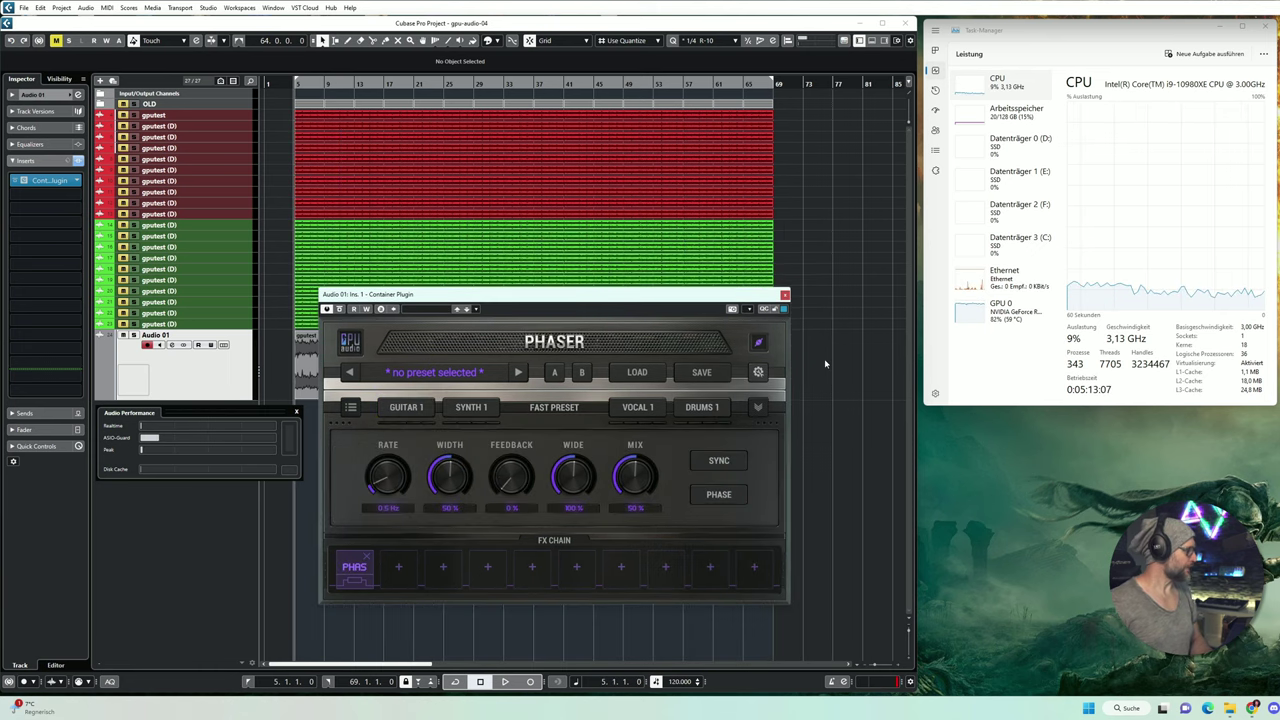
- Start playback and compare the Phaser against the bypassed Container
left_click(341, 310)
key("space")
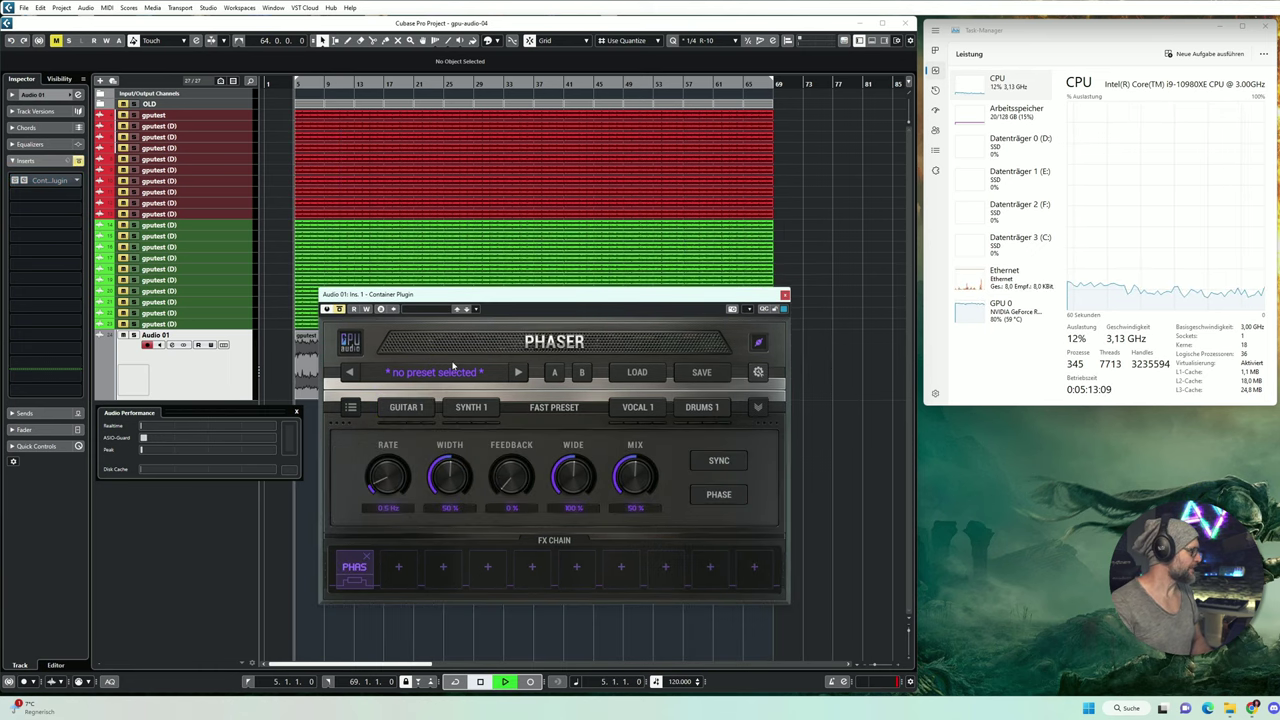
left_click(341, 310)
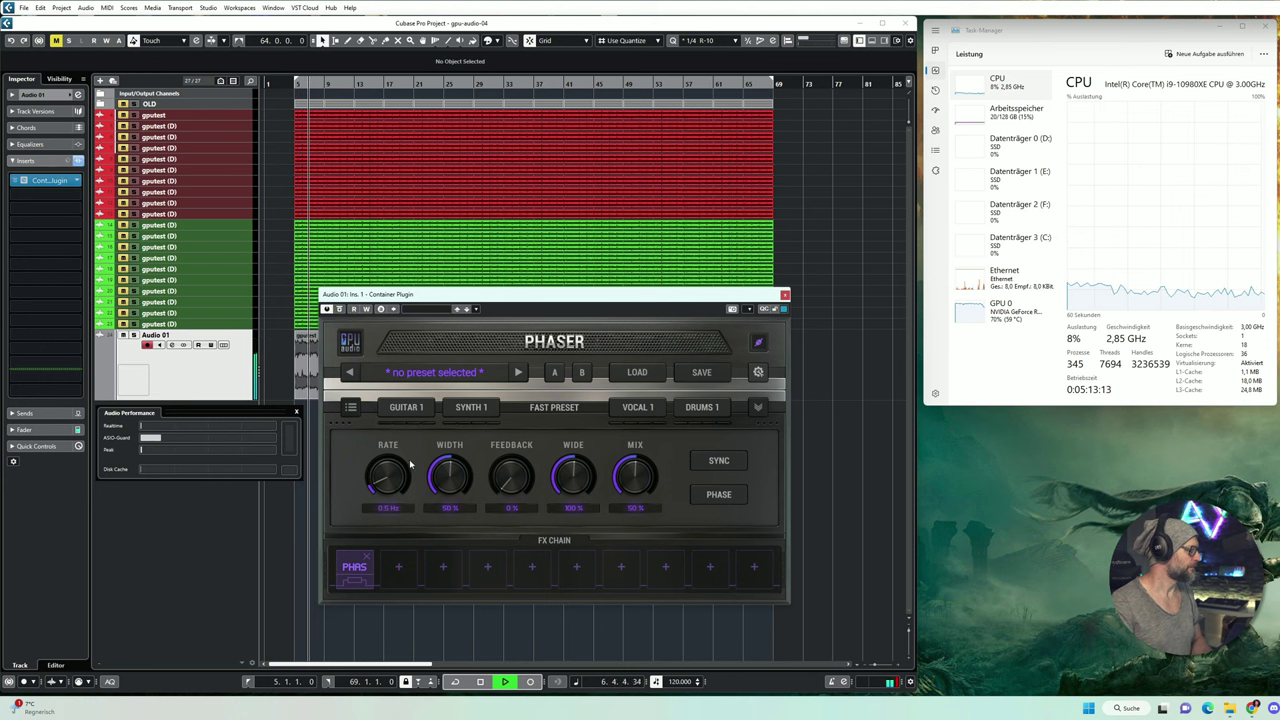
- Step through the Phaser presets SYNTH 1 to SYNTH 4, then stop playback
left_click(484, 410)
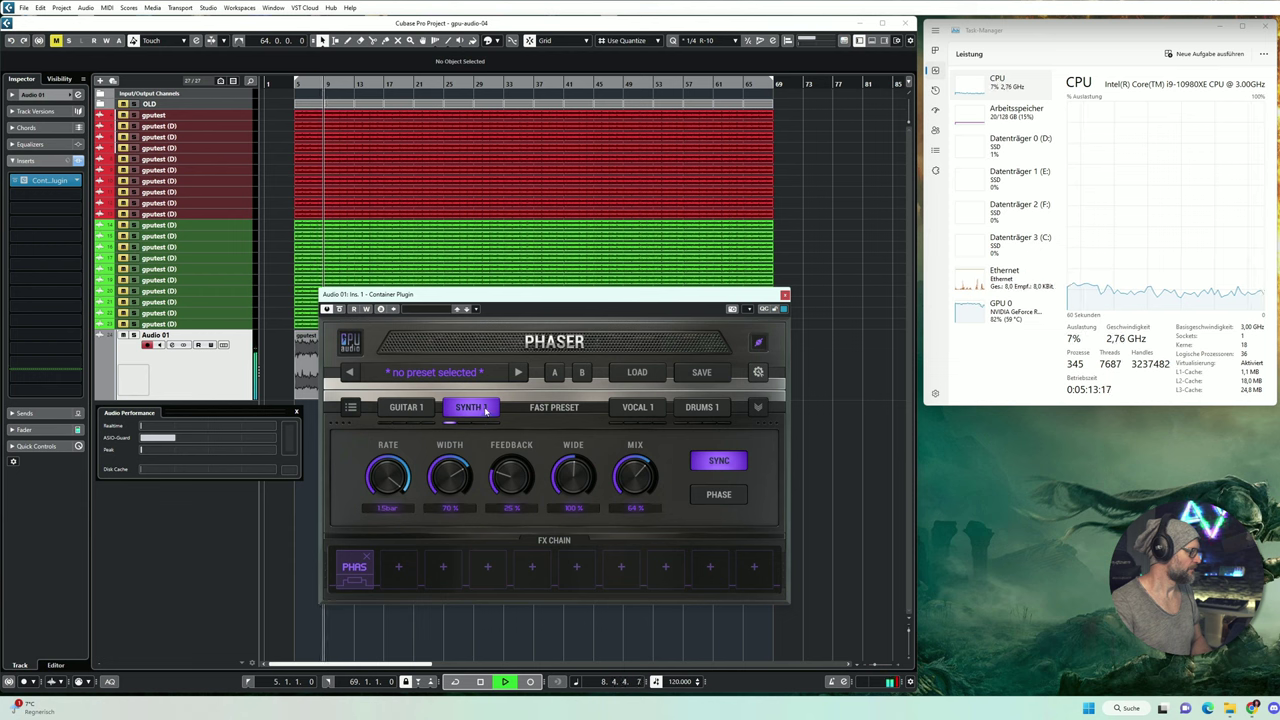
left_click(486, 410)
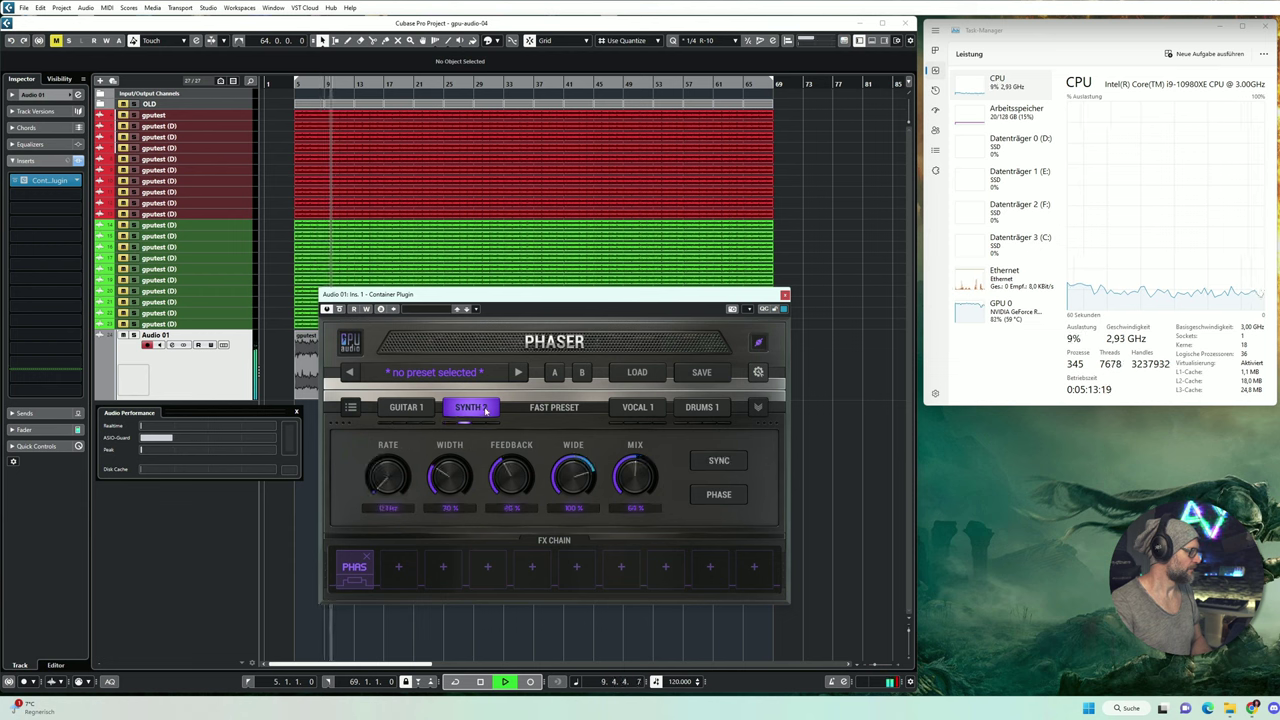
left_click(486, 410)
left_click(487, 410)
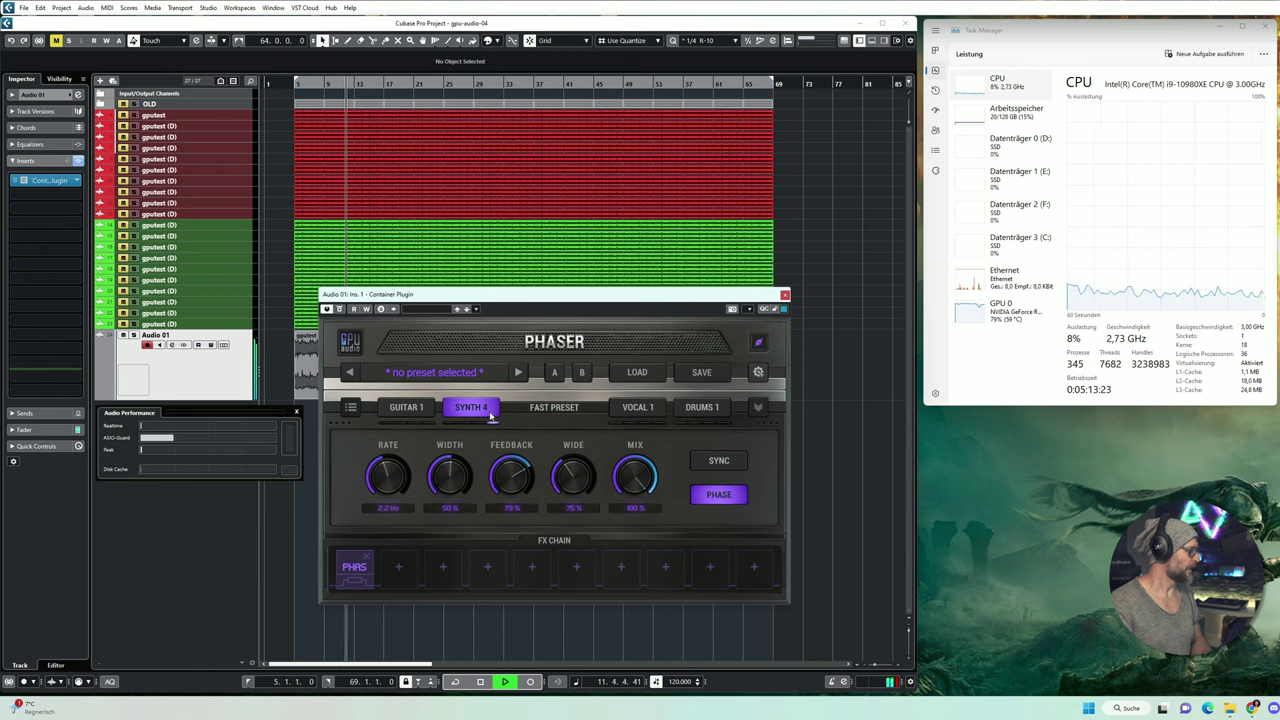
left_click(324, 492)
key("space")
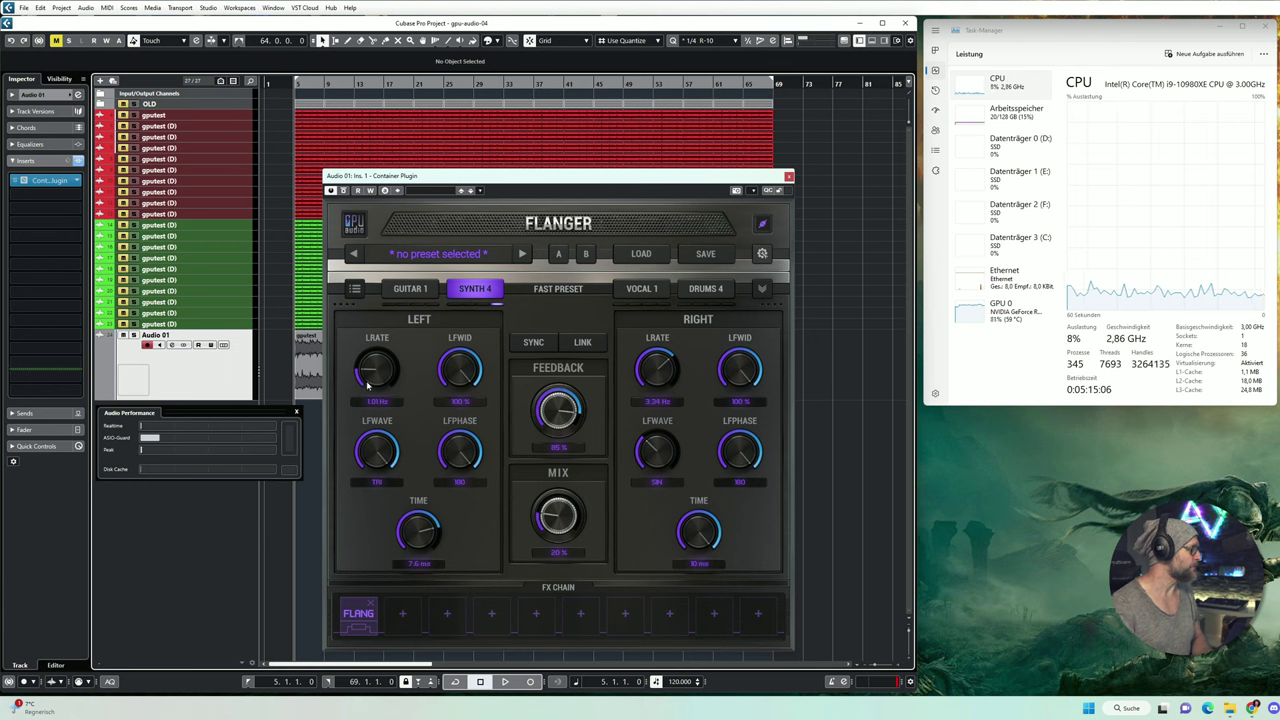
- Audition the Flanger's Synth 1, Synth 2 and Synth 3 presets during playback, ending on Synth 3
key("space")
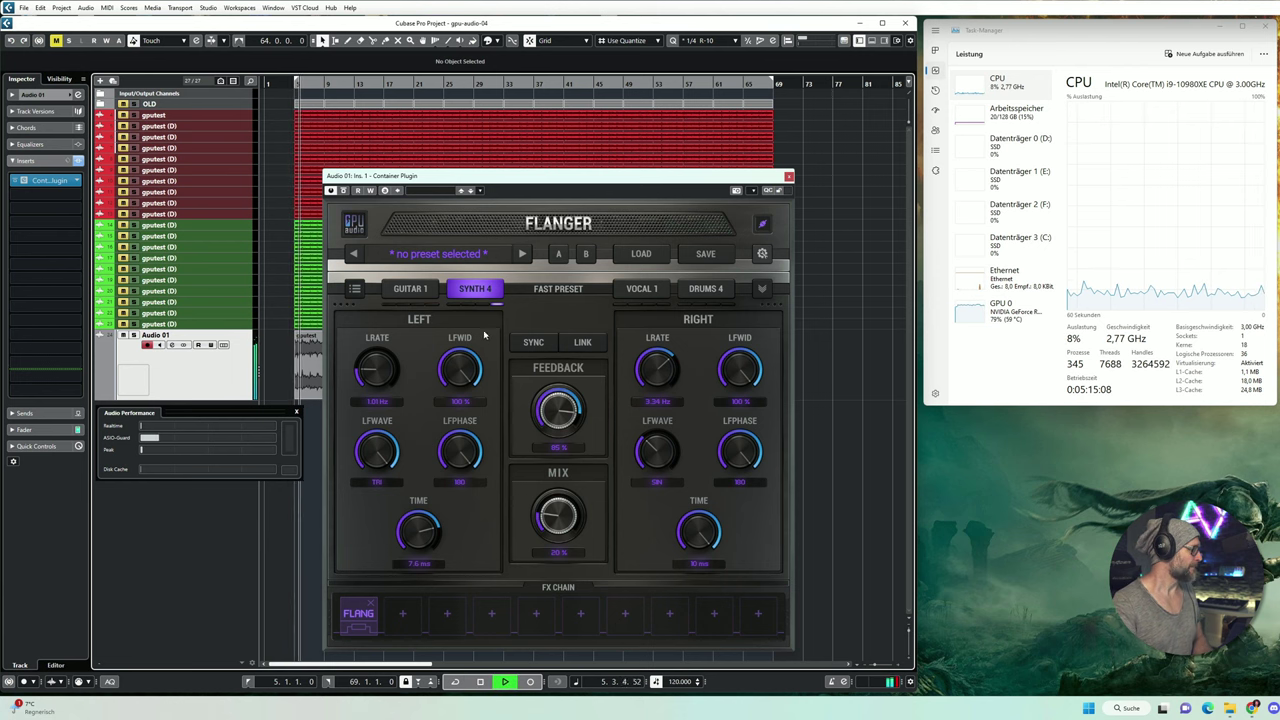
left_click(477, 290)
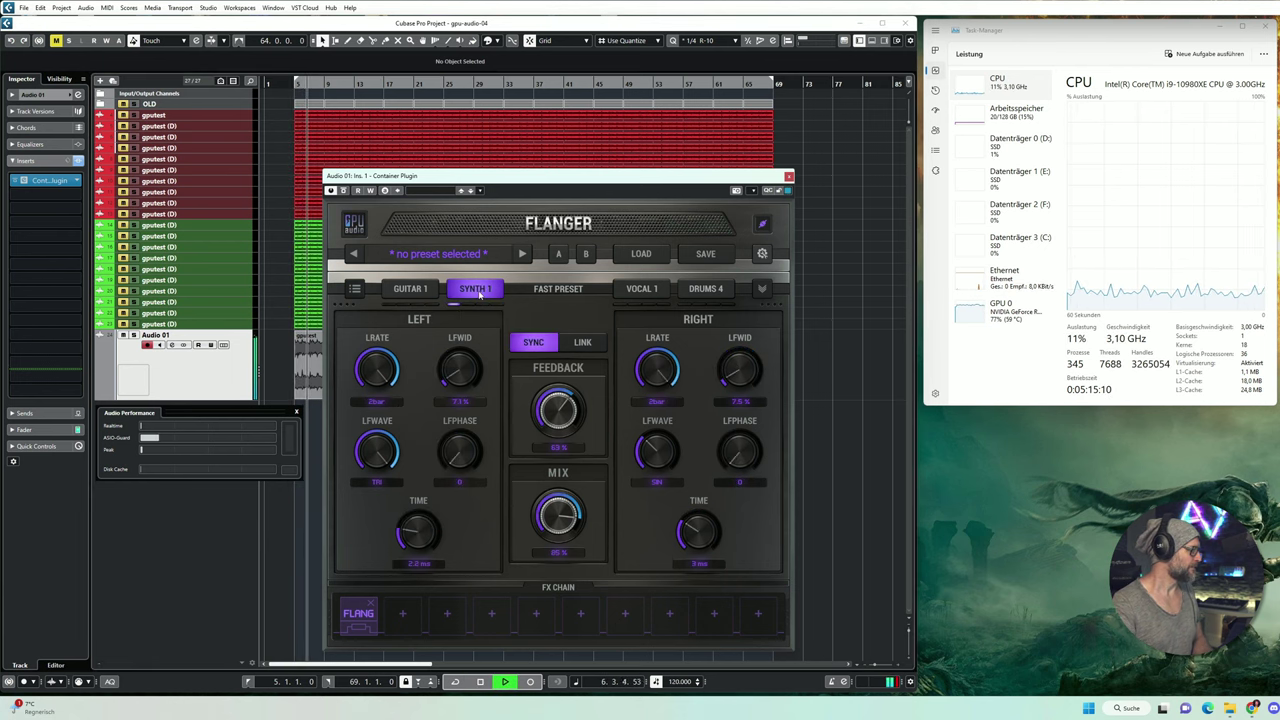
left_click(478, 290)
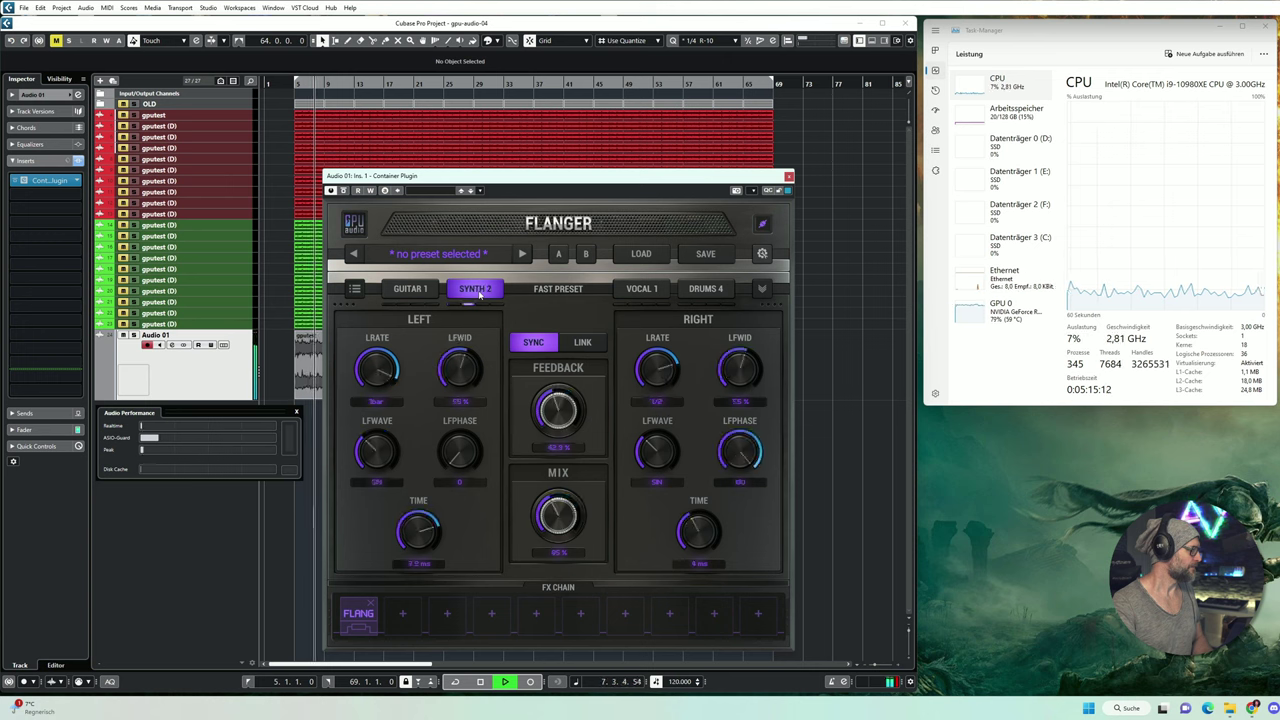
left_click(480, 292)
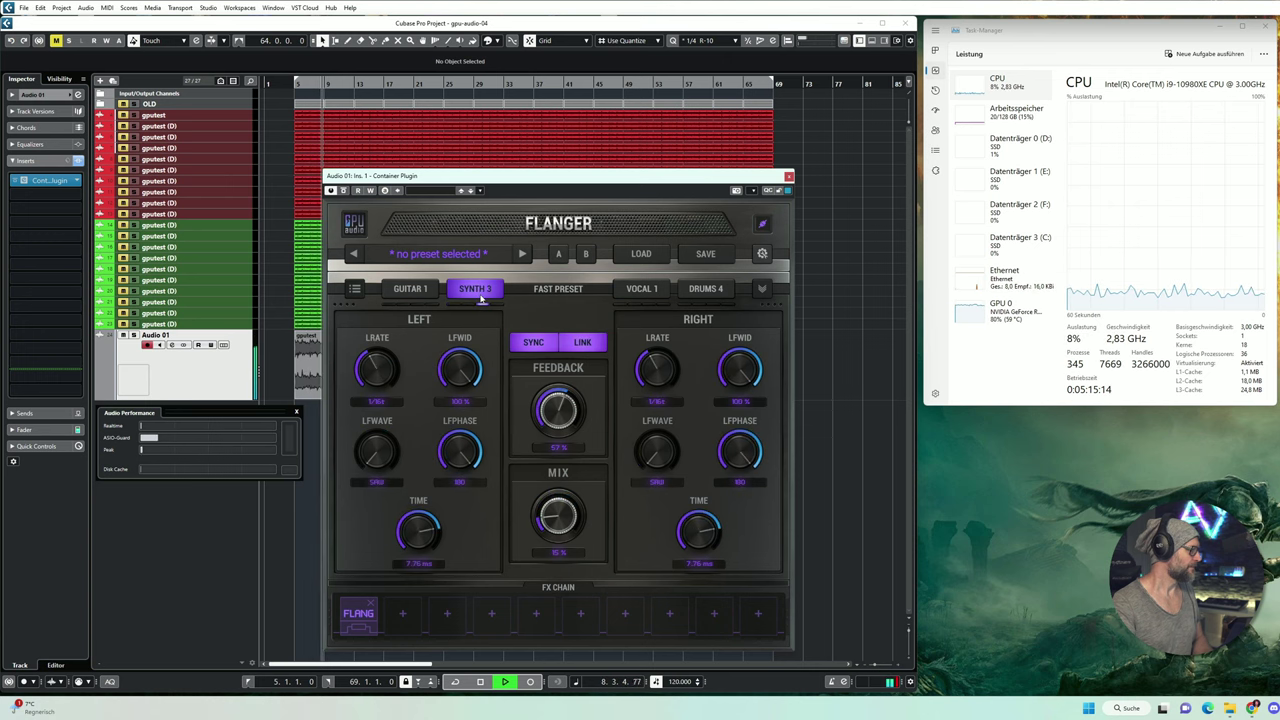
left_click(283, 353)
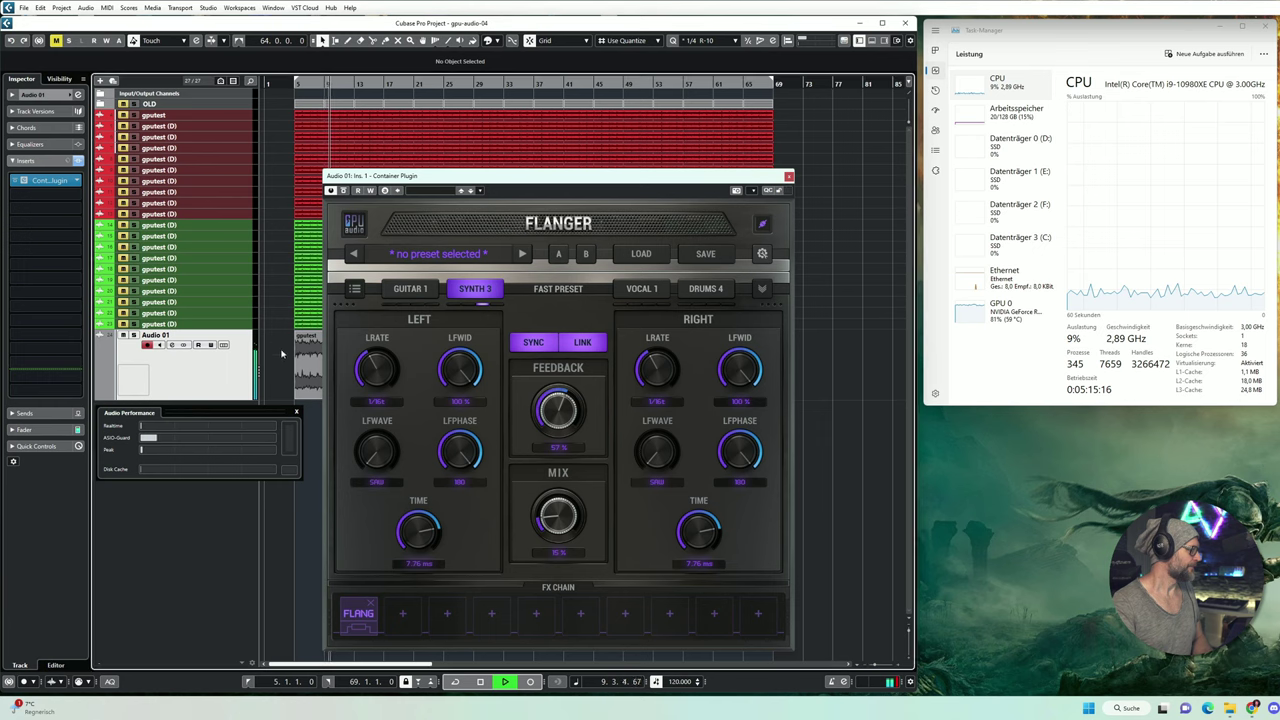
key("space")
- Add a Chorus to the next FX chain slot after the Flanger
left_click(762, 223)
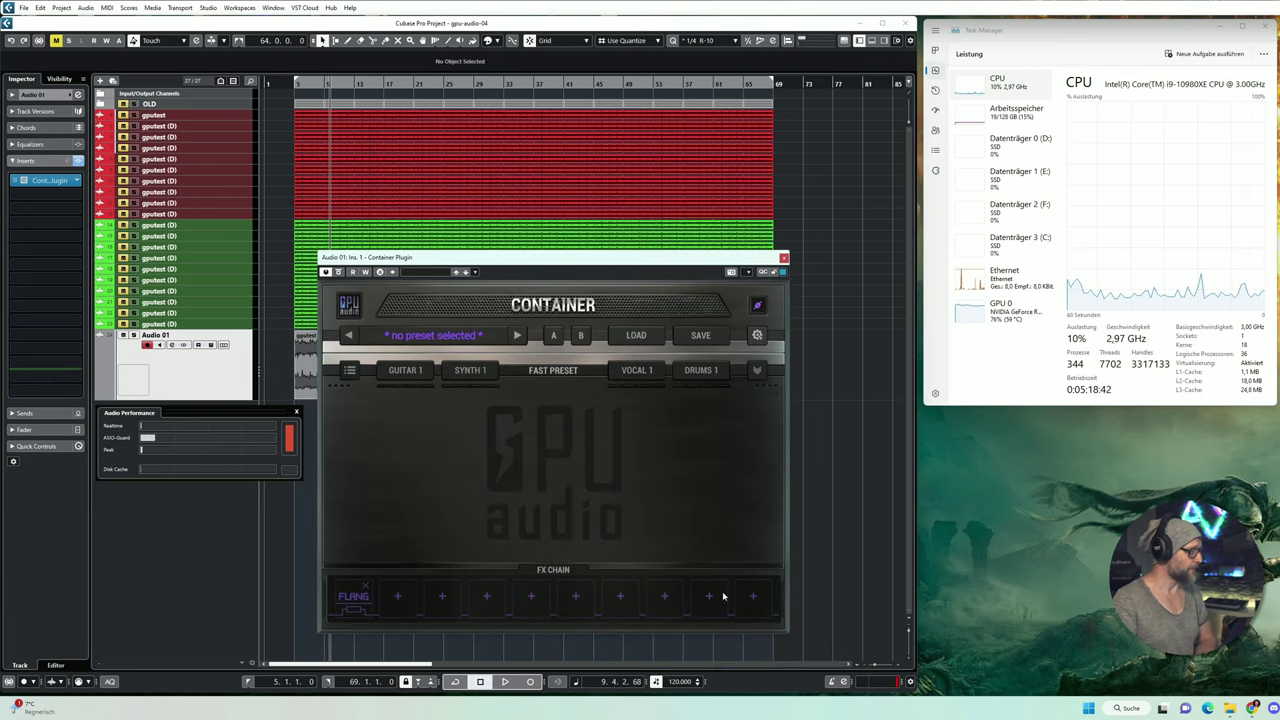
left_click(397, 596)
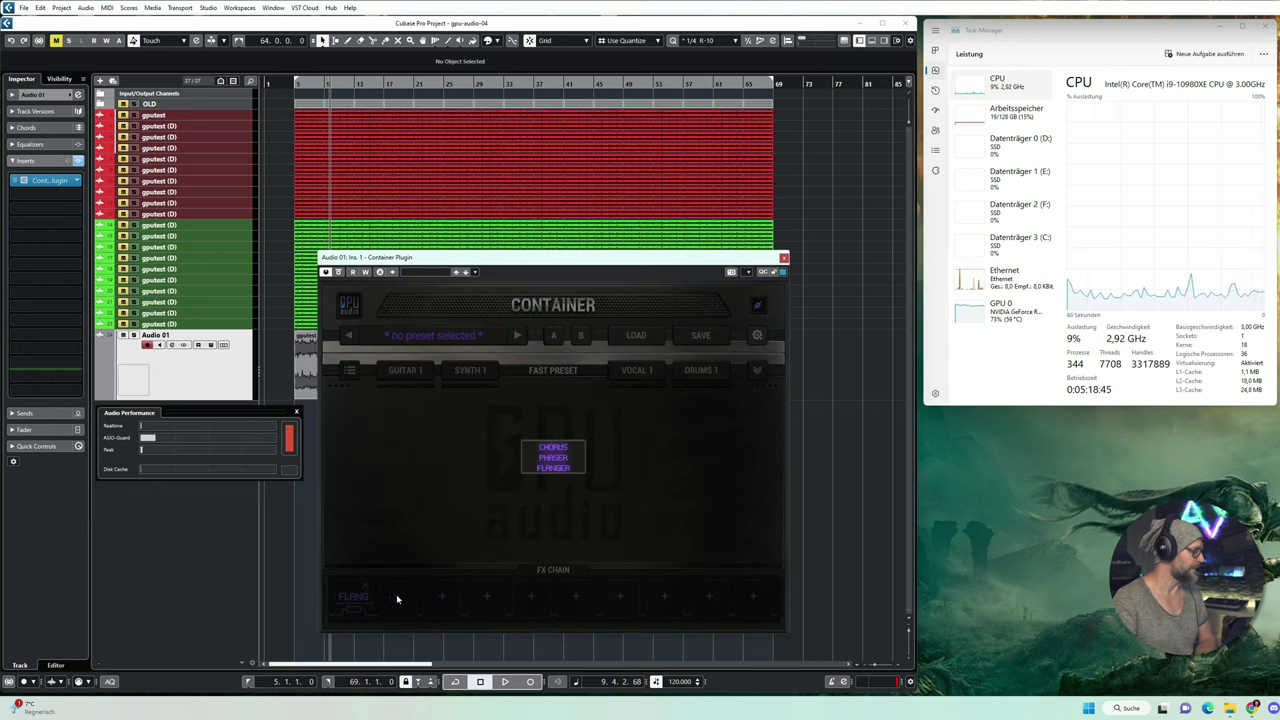
left_click(557, 449)
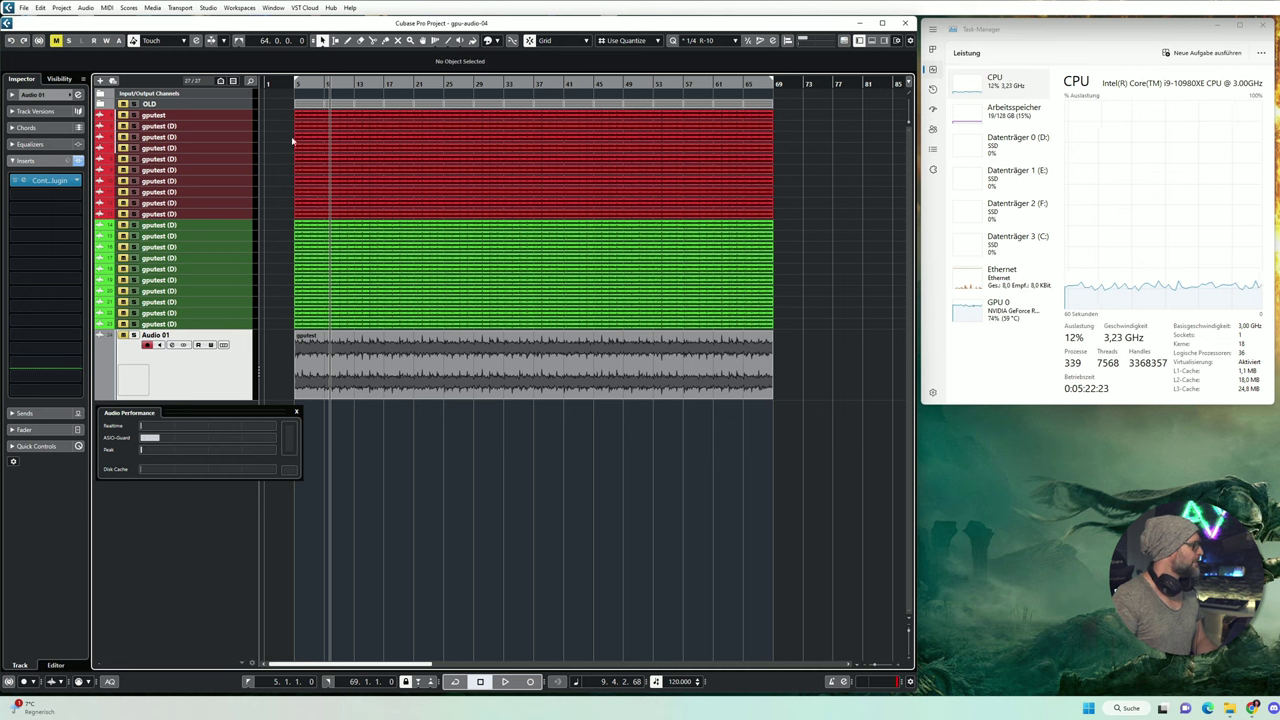
- Select the ten red and ten green gputest tracks in turn, then open the MixConsole with F3
left_click(246, 117)
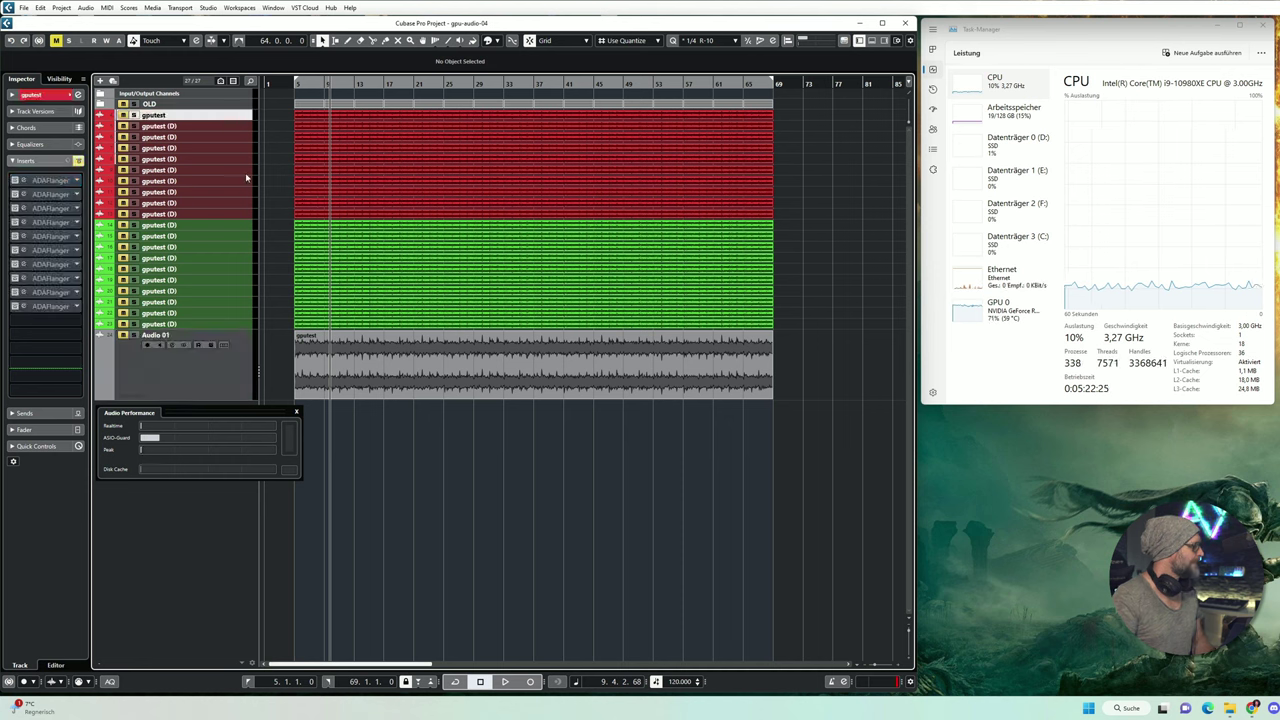
left_click(246, 216, "shift")
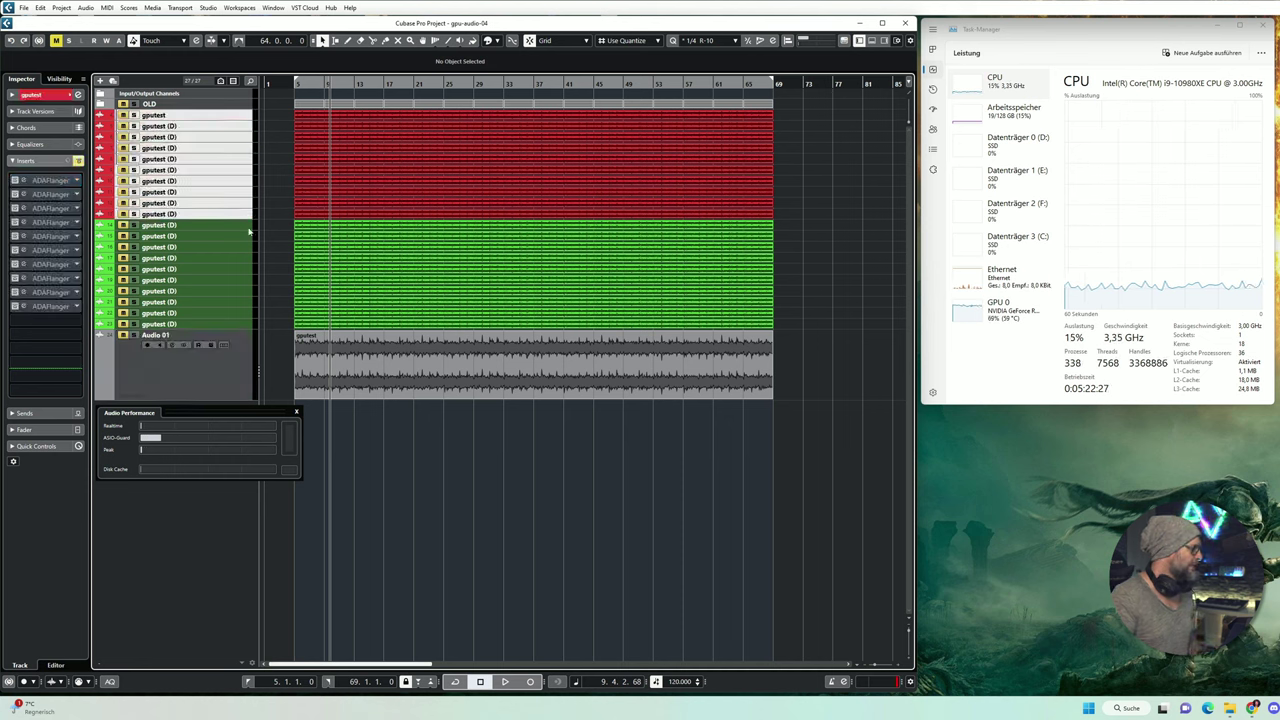
left_click(249, 226)
left_click(243, 324, "shift")
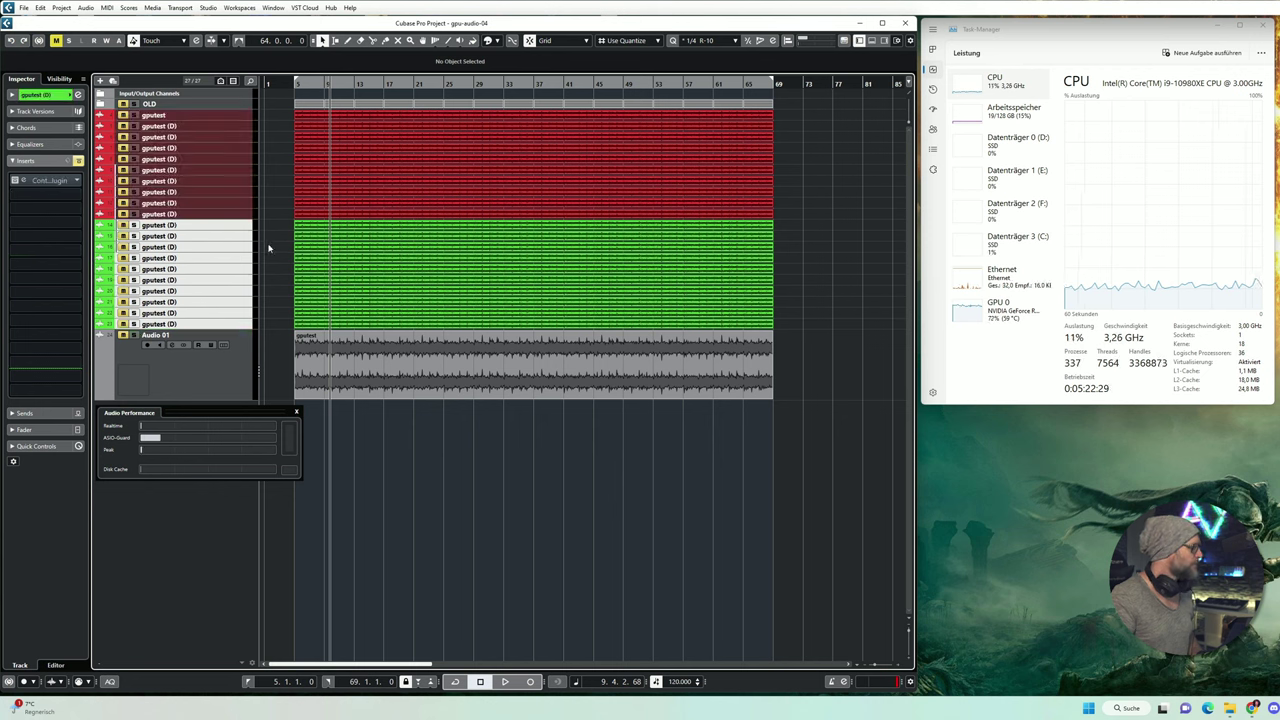
left_click(249, 118)
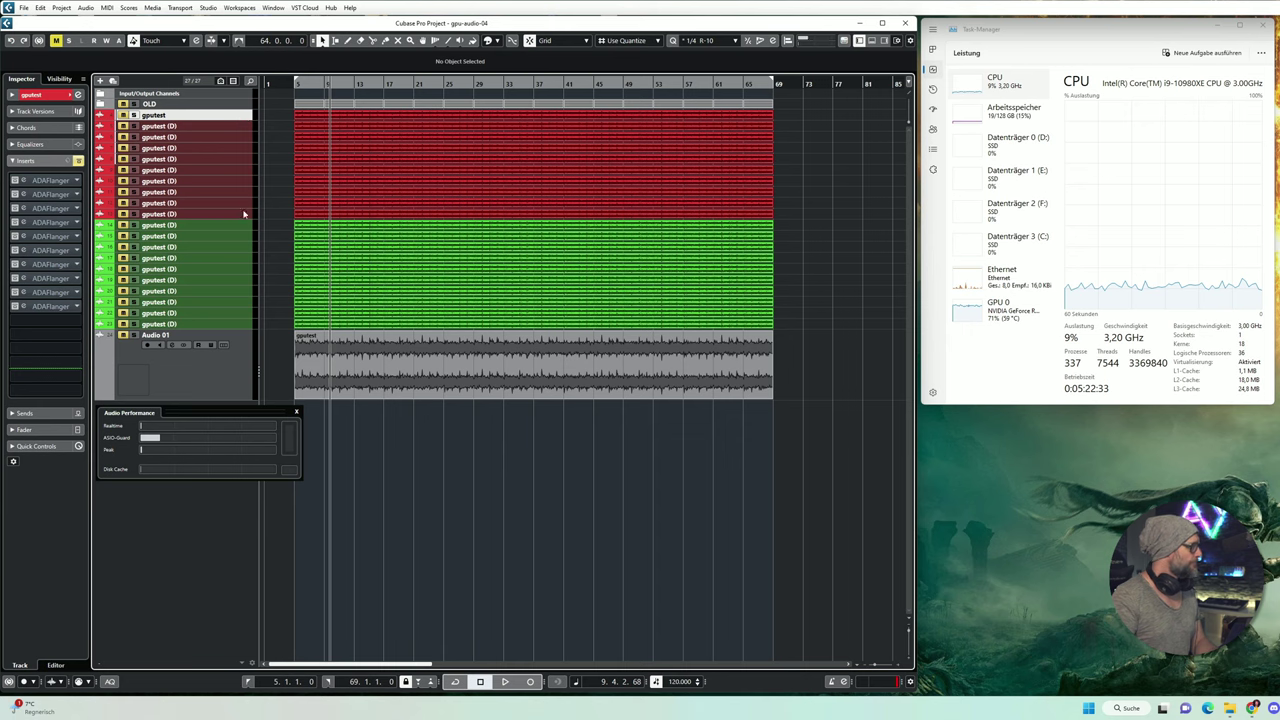
key("F3")
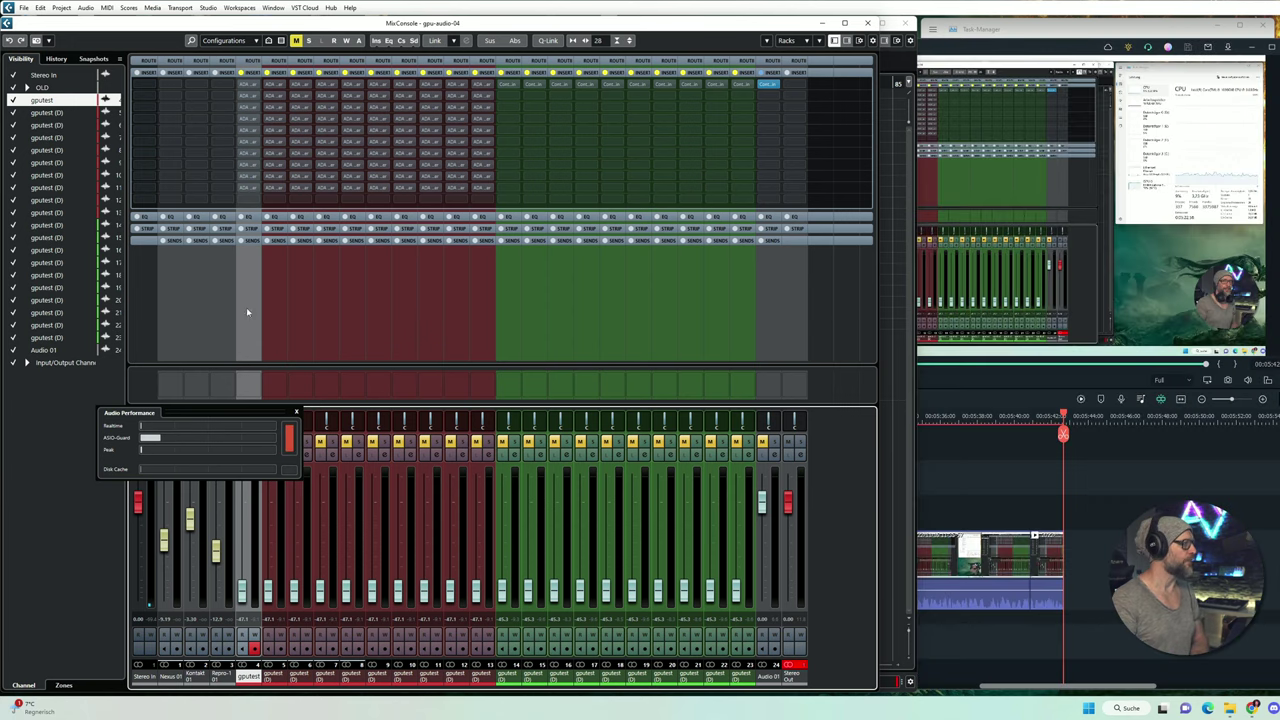
left_click(565, 85)
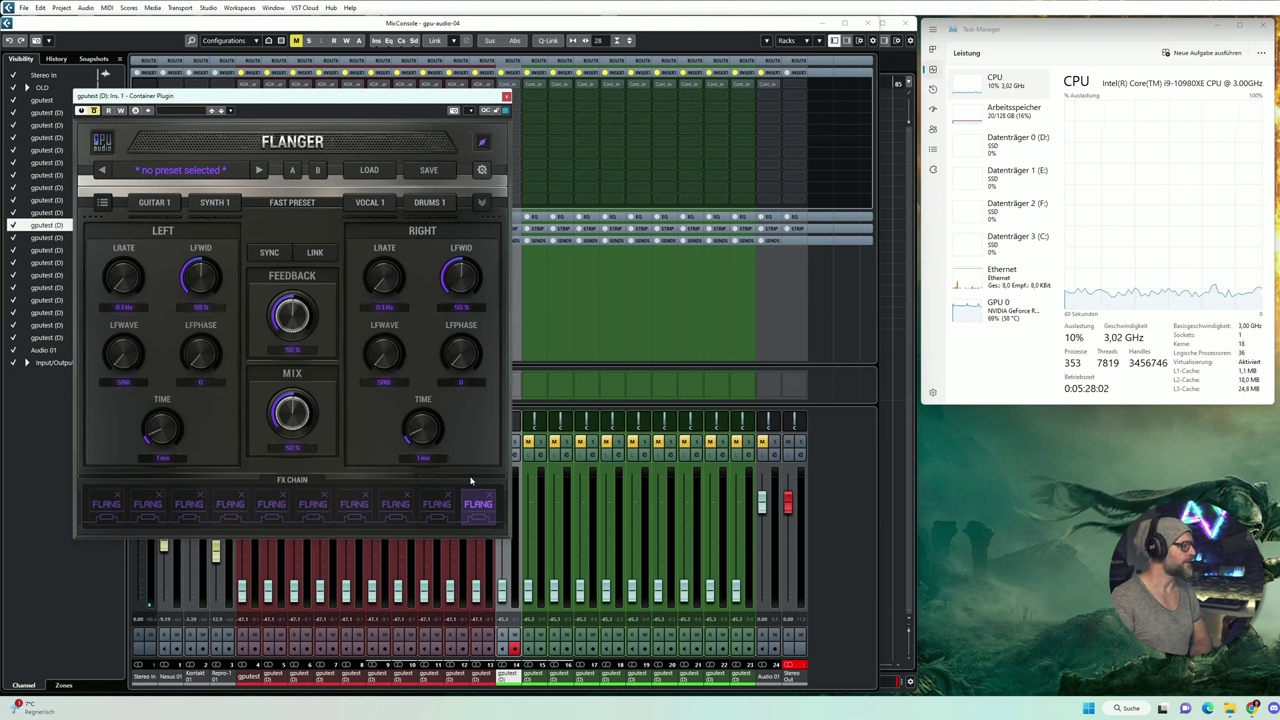
left_click(537, 303)
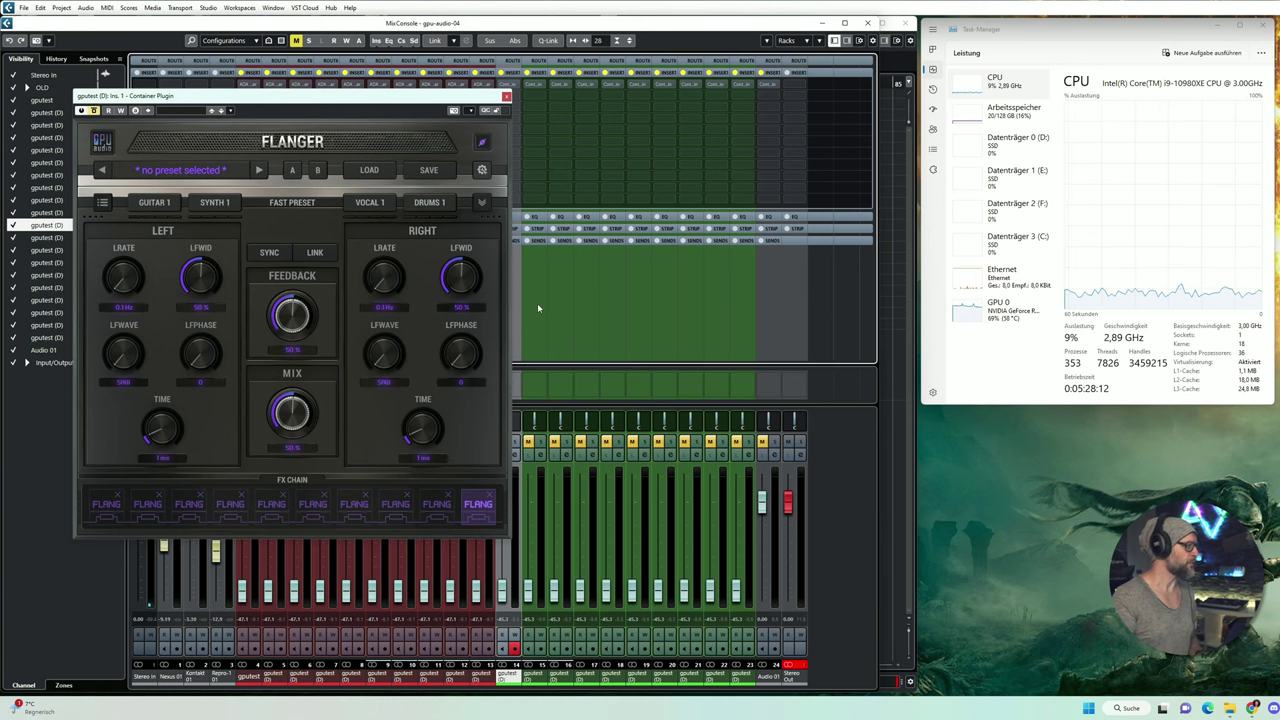
left_click(744, 307)
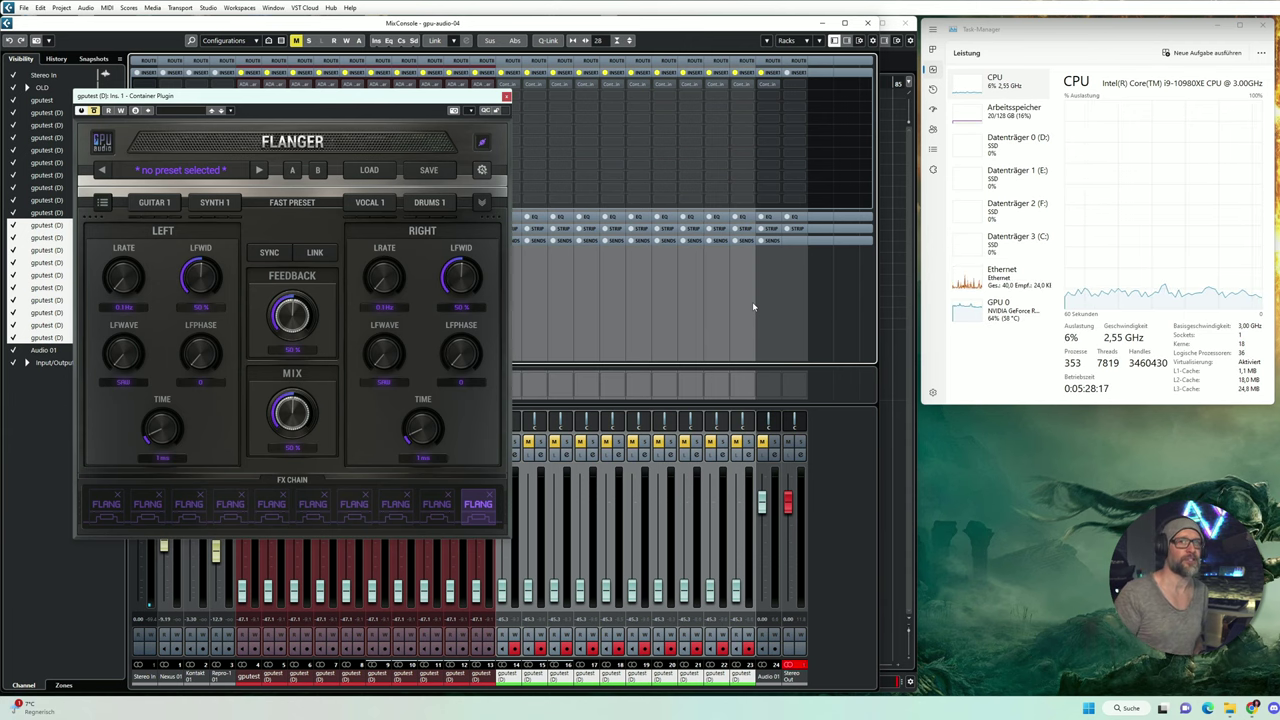
left_click(753, 307)
key("F12")
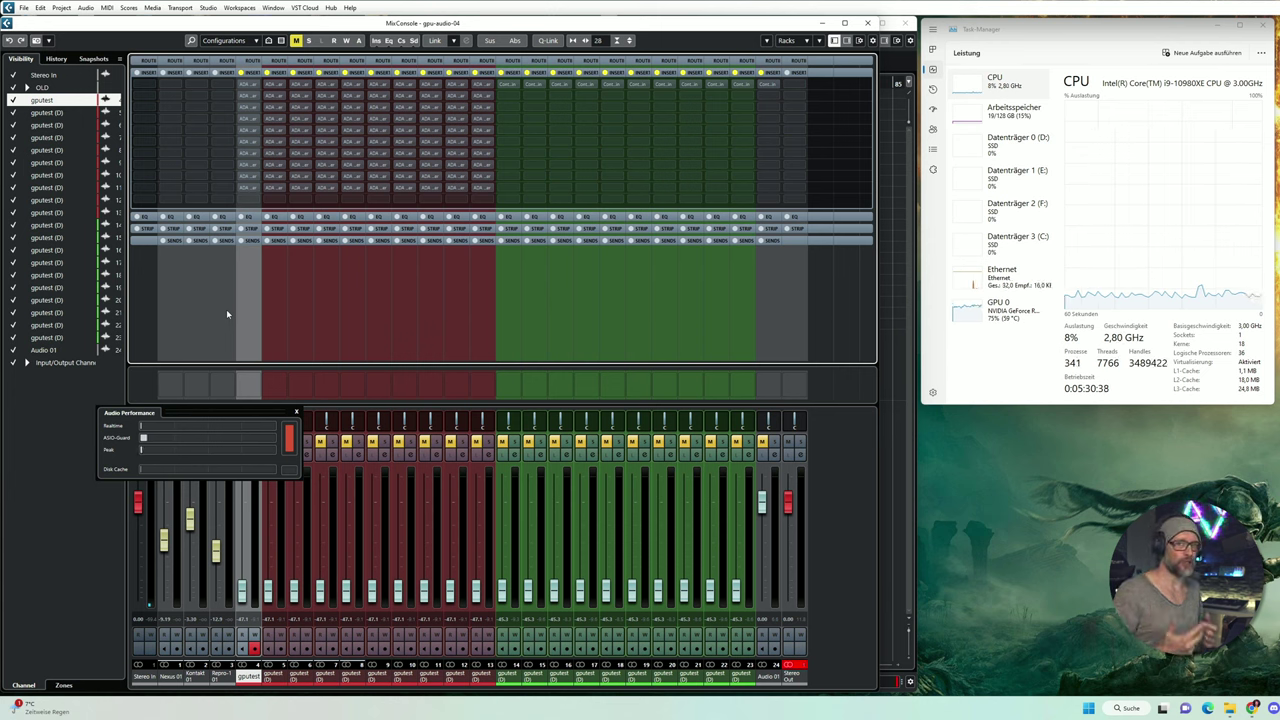
left_click(505, 321)
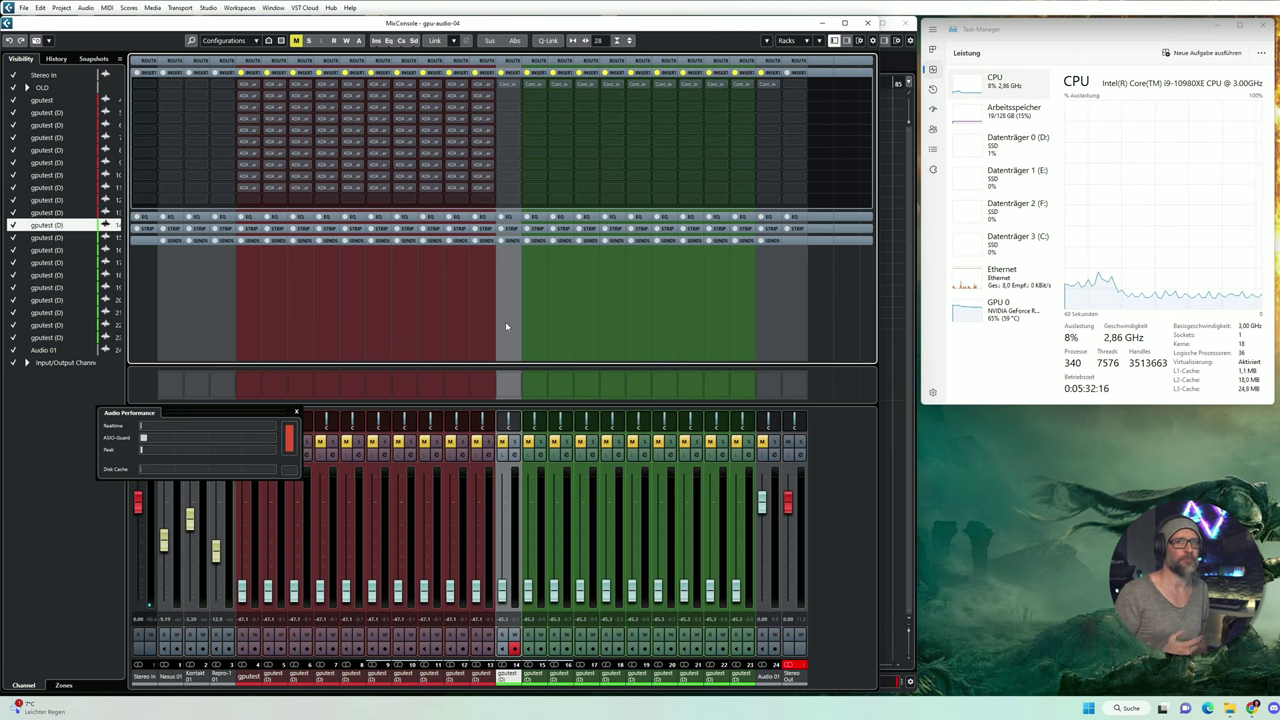
left_click(1183, 188)
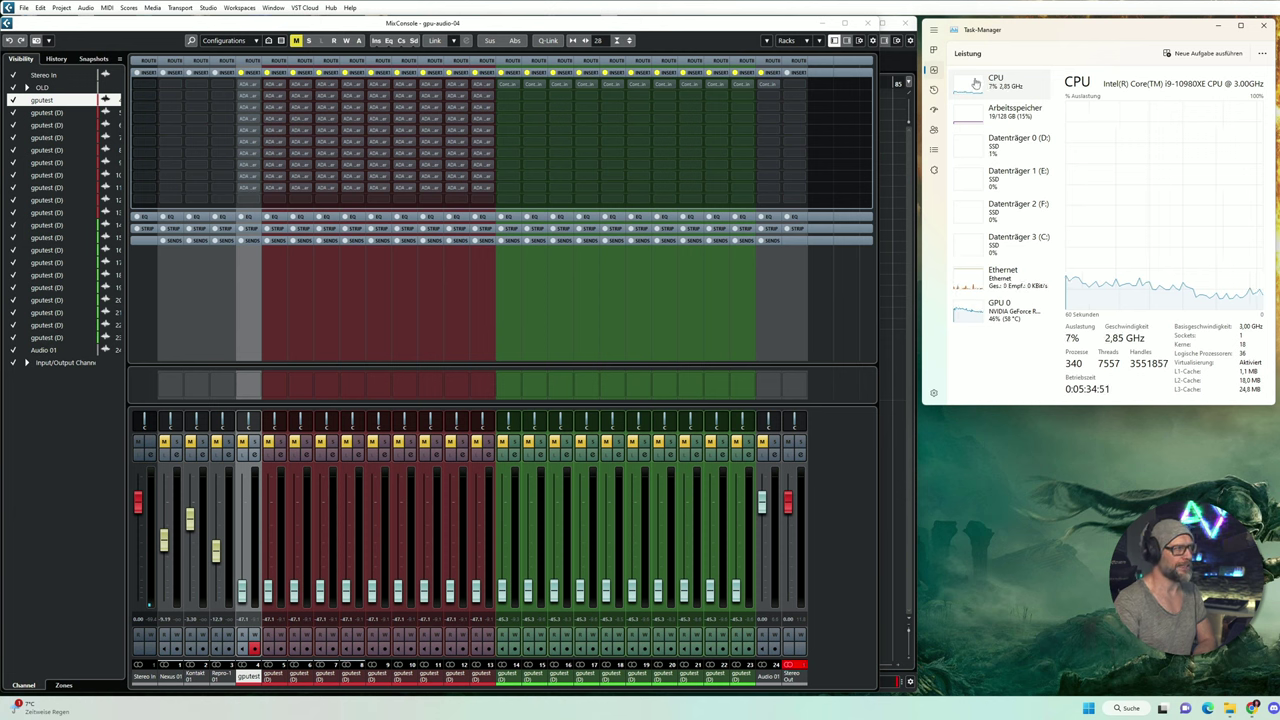
left_click(260, 308)
key("F12")
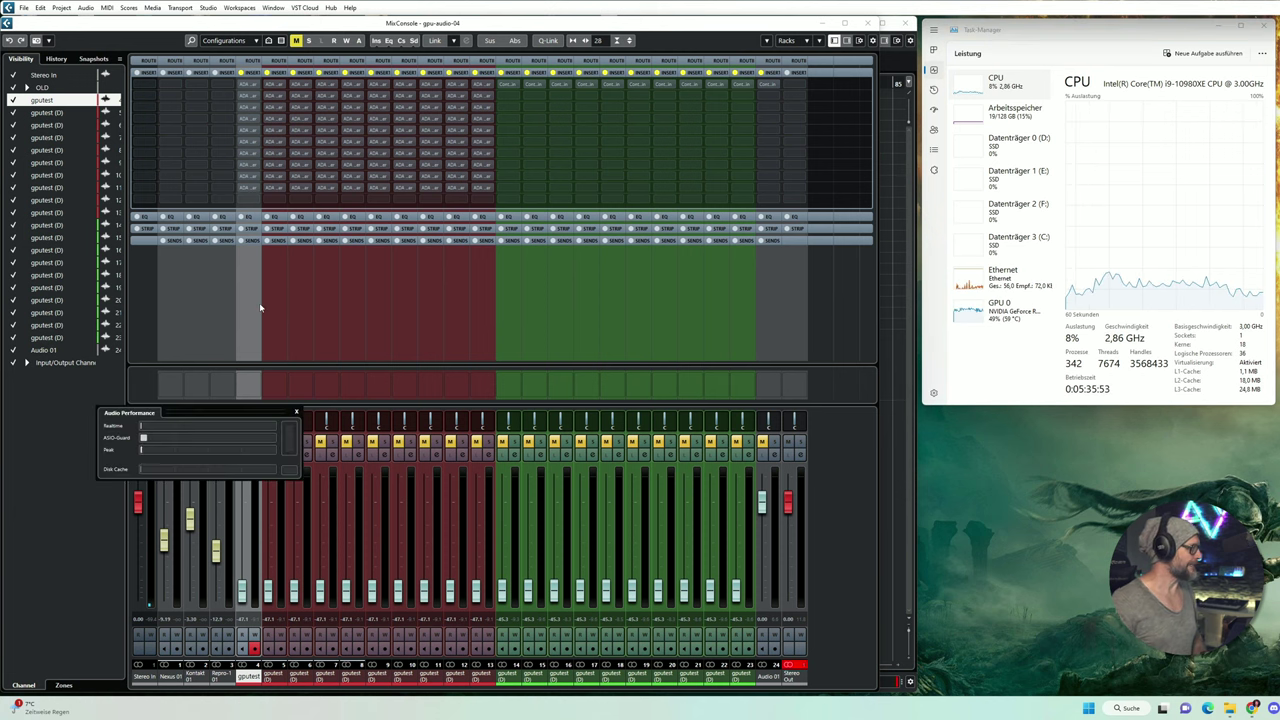
- Select channels 4 through 13 with Q-Link and toggle their inserts together
left_click(249, 301)
left_click(477, 294, "shift")
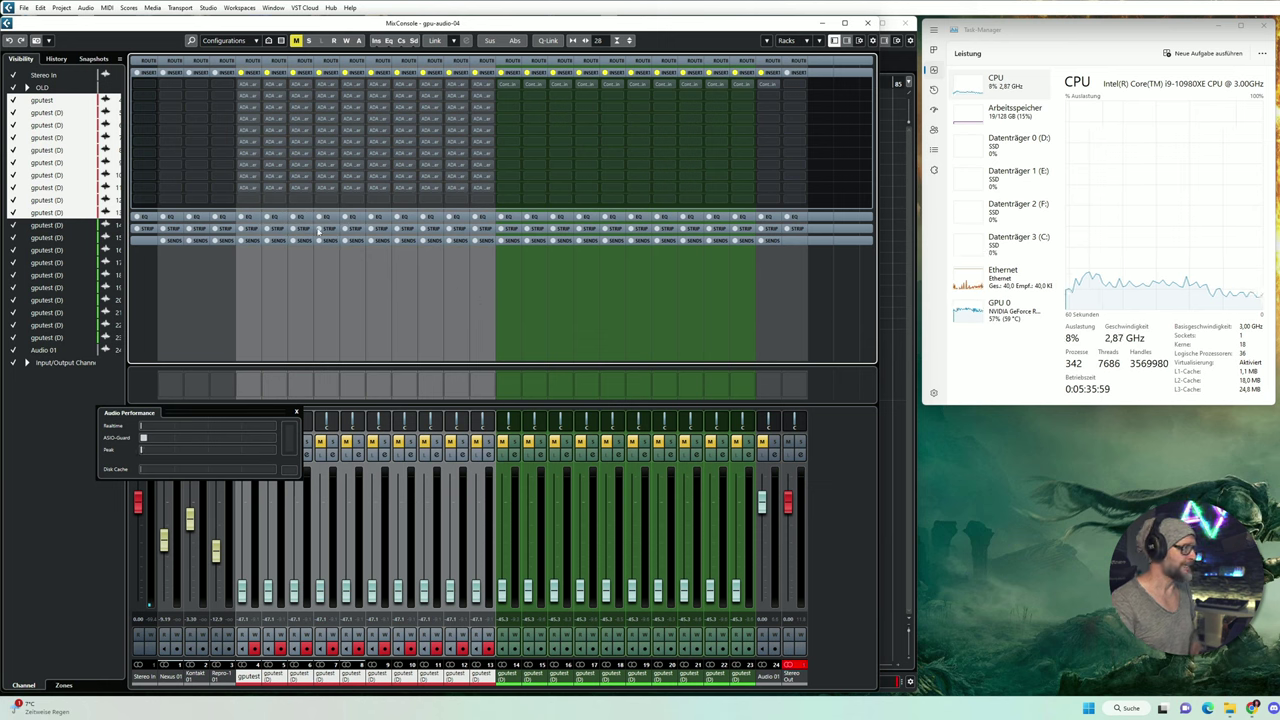
key("shift+alt")
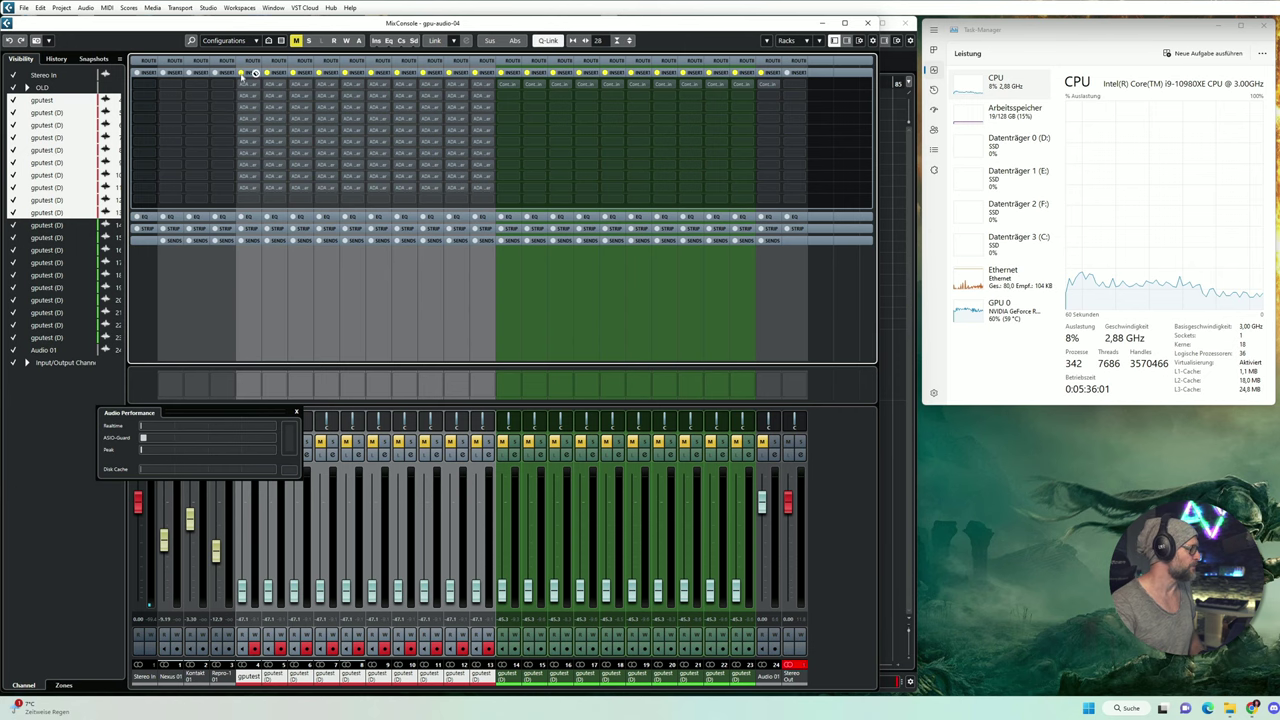
left_click(241, 78)
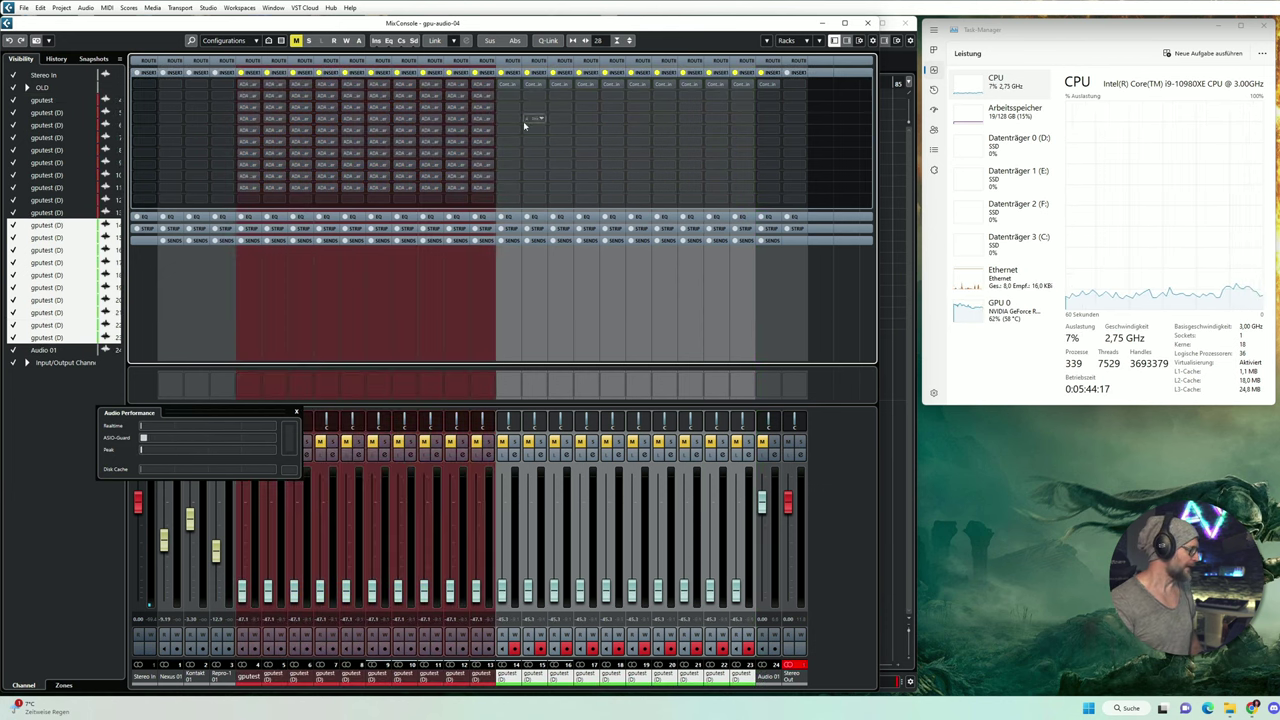
- Reactivate the Container inserts on all ten selected green channels at once
left_click(502, 83, "alt+shift")
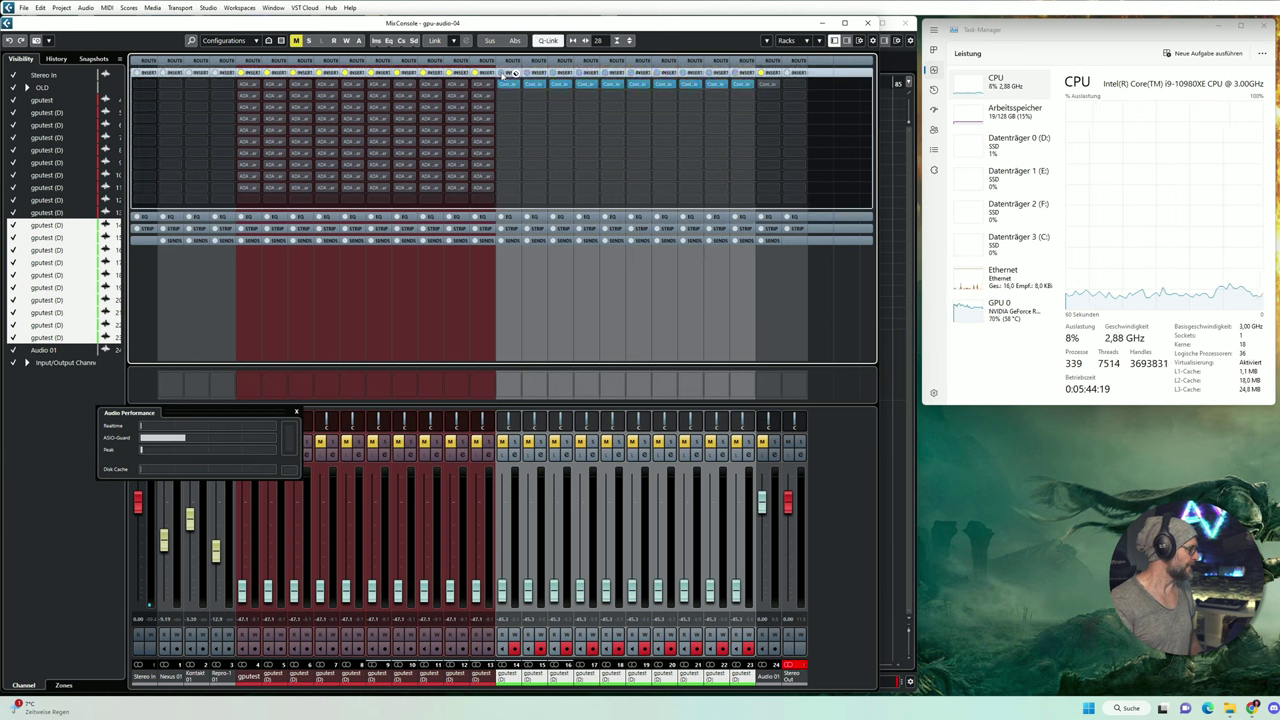